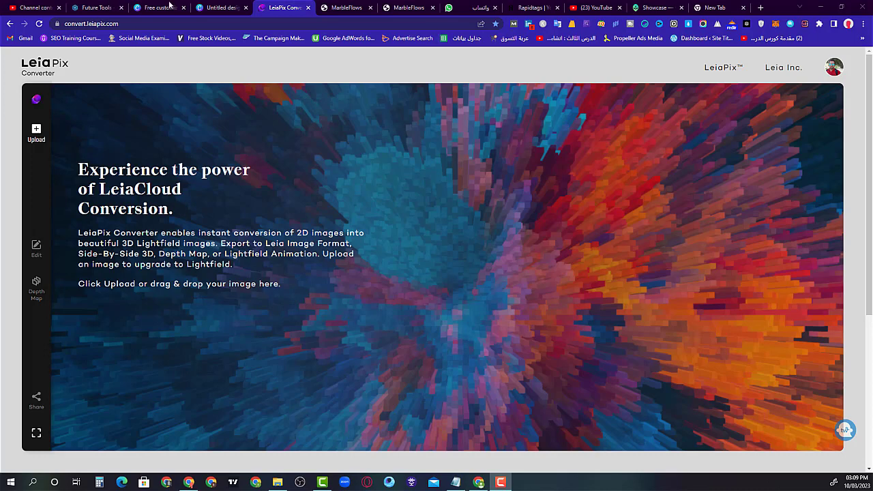
# Search for lexica.art in the new tab and open the Lexica site from the search results.
pyautogui.click(730, 8)
pyautogui.click(348, 21)
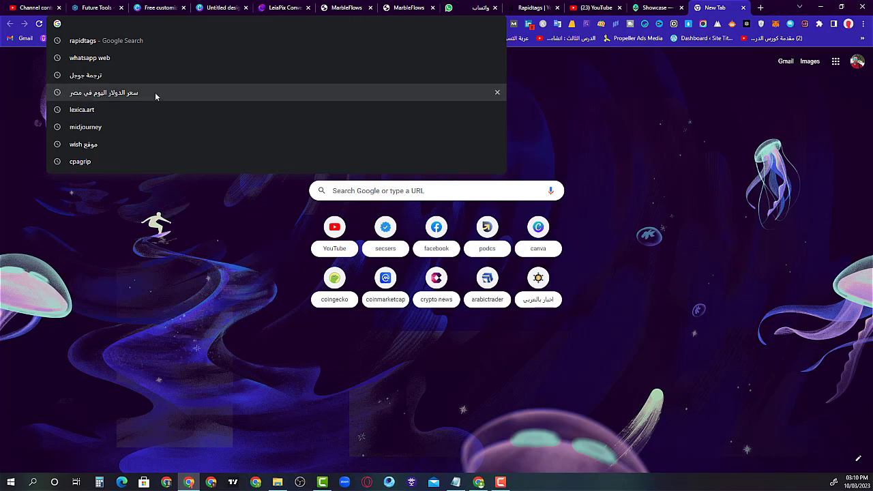
pyautogui.click(154, 110)
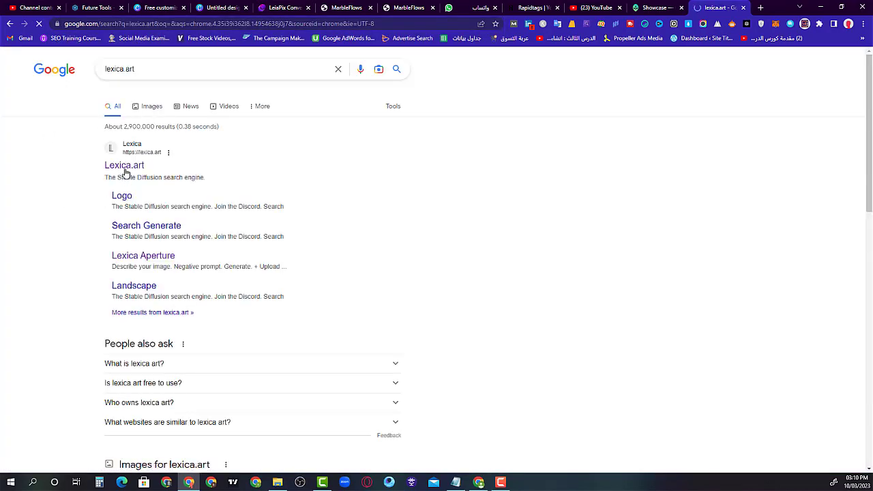
pyautogui.click(125, 170)
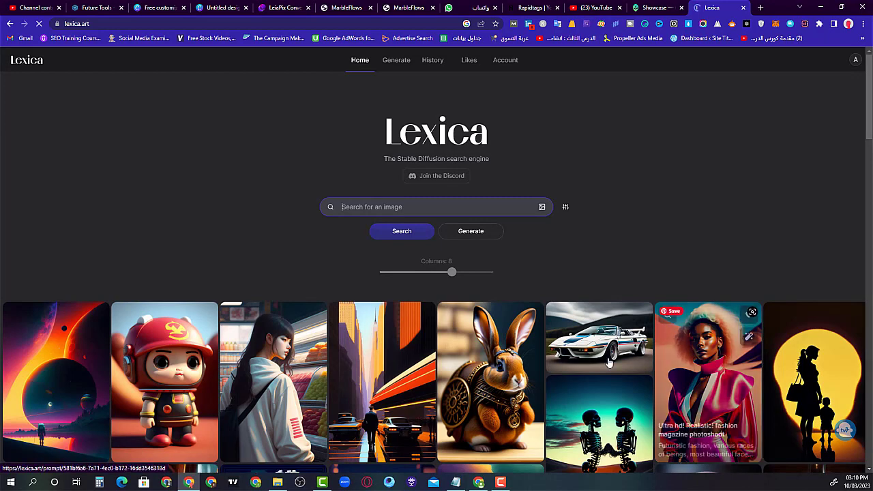
# Browse the Lexica gallery, view the details of the red-eyed vampire image, and close it.
pyautogui.scroll(-3, 609, 362)
pyautogui.scroll(-1, 266, 300)
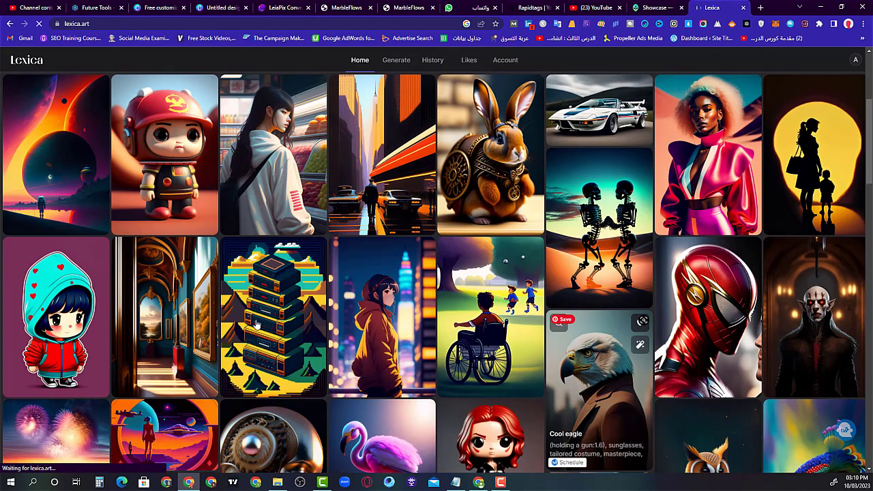
pyautogui.click(808, 313)
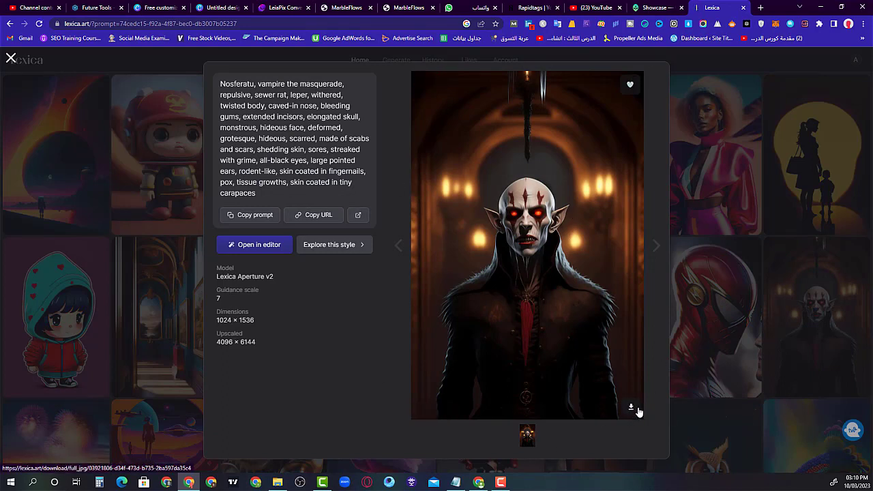
pyautogui.click(695, 59)
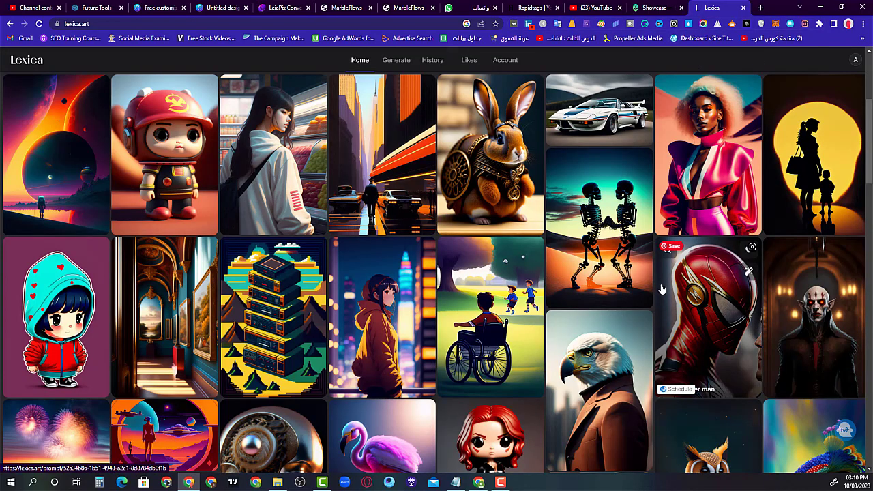
# Return to the untitled Facebook Post design in Canva and browse its uploaded images.
pyautogui.click(145, 8)
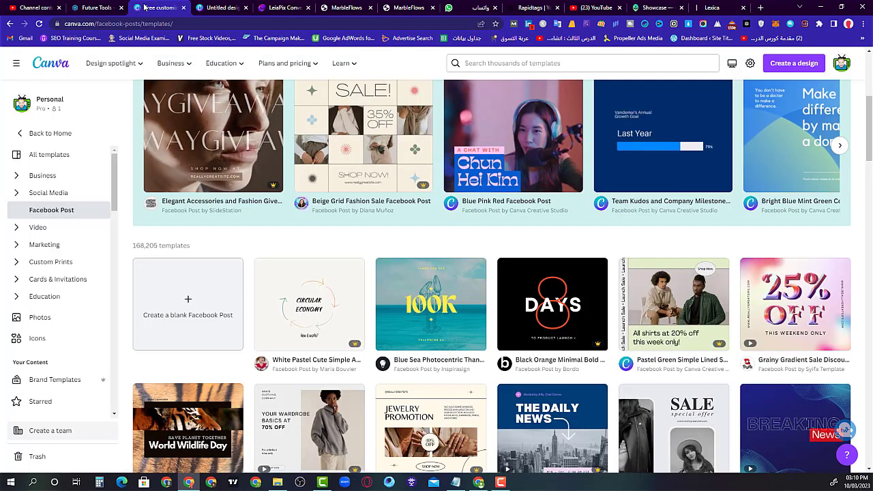
pyautogui.click(215, 8)
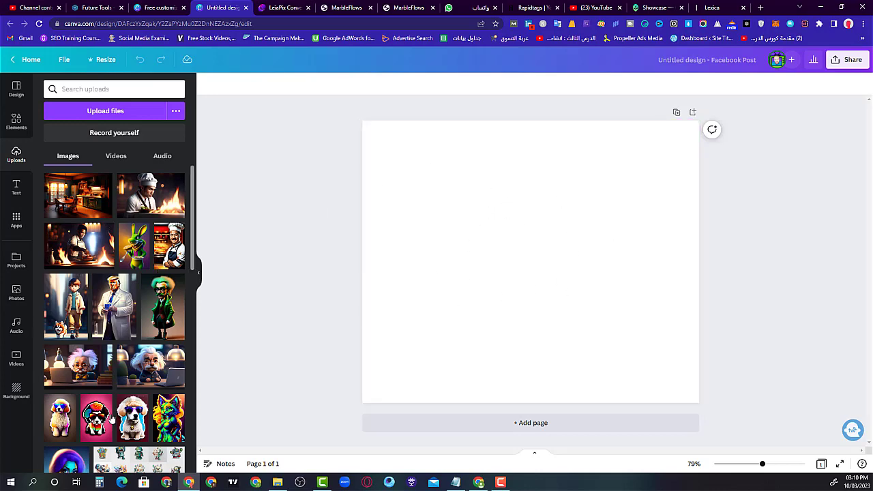
pyautogui.scroll(-3, 113, 419)
pyautogui.scroll(3, 109, 409)
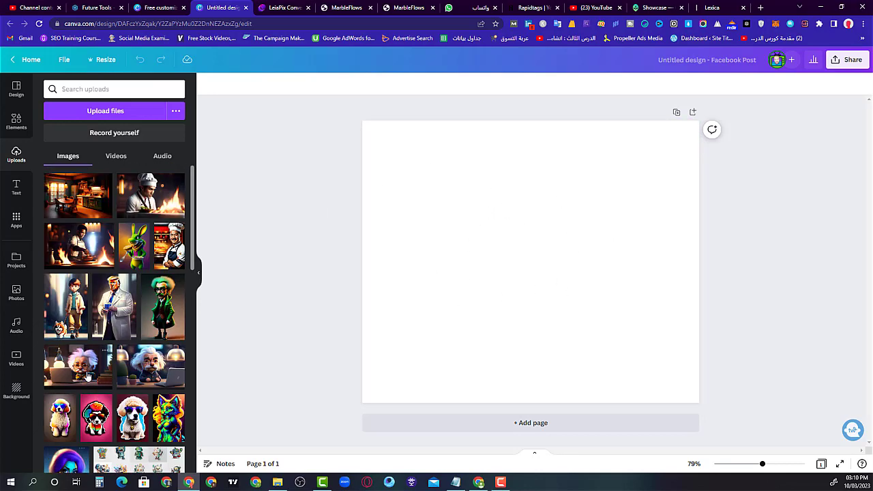
# Try the uploaded image of the boy walking a dog on the page and delete it again.
pyautogui.click(72, 313)
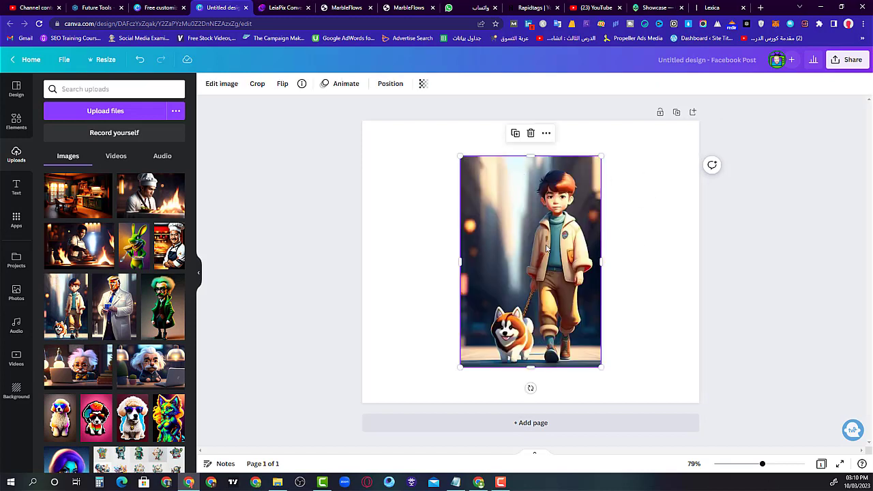
pyautogui.click(530, 133)
# Set the blank page's background to the light green default solid color.
pyautogui.click(615, 203)
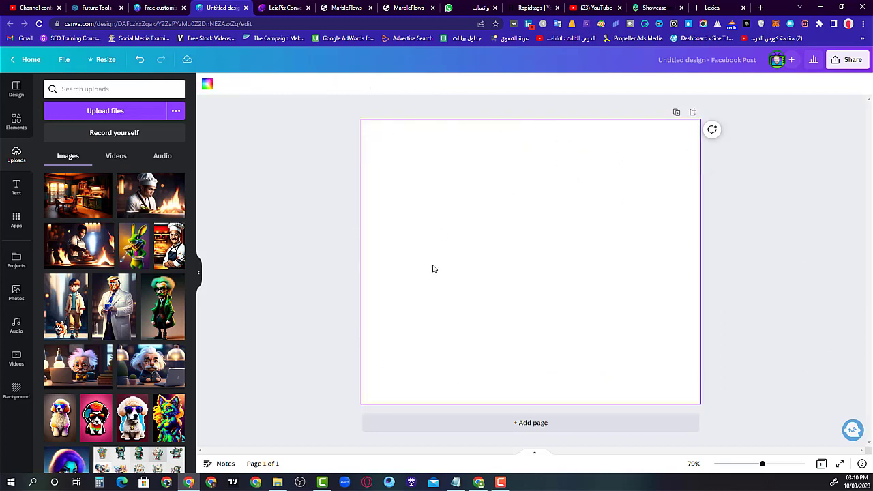
pyautogui.click(207, 84)
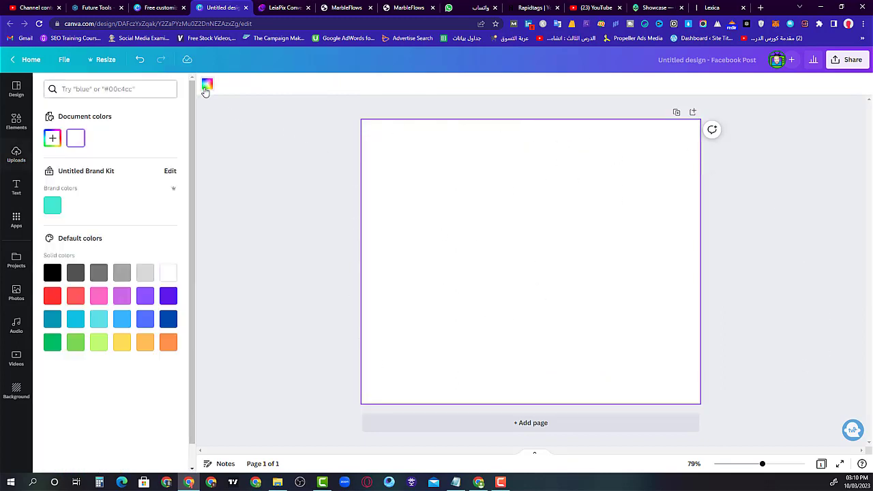
pyautogui.click(75, 343)
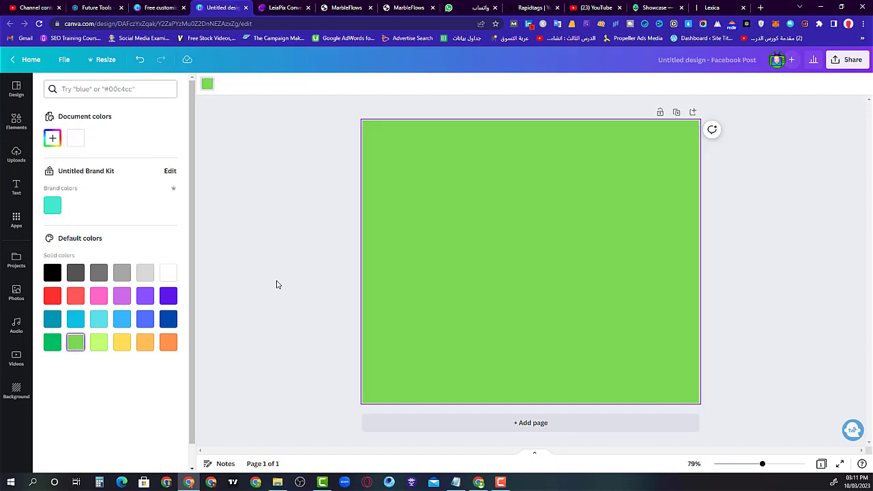
pyautogui.click(276, 284)
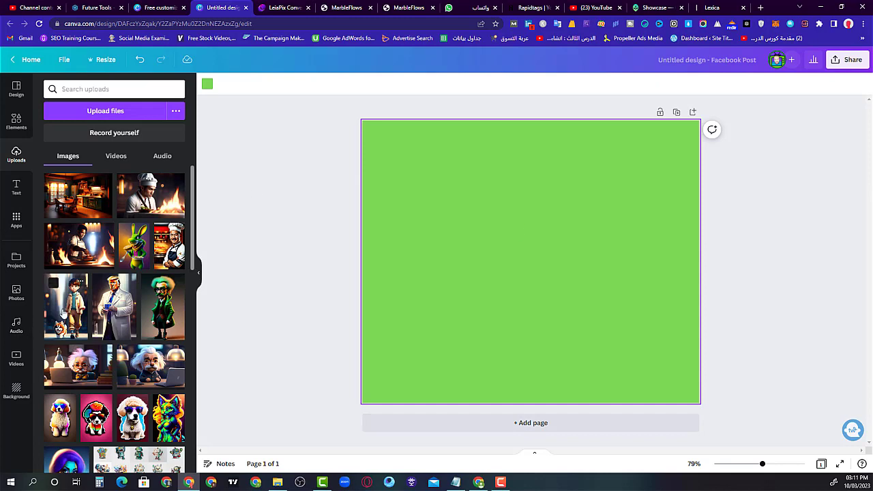
# Add the uploaded image of the boy walking a dog to the green page and remove its background with BG Remover.
pyautogui.click(63, 313)
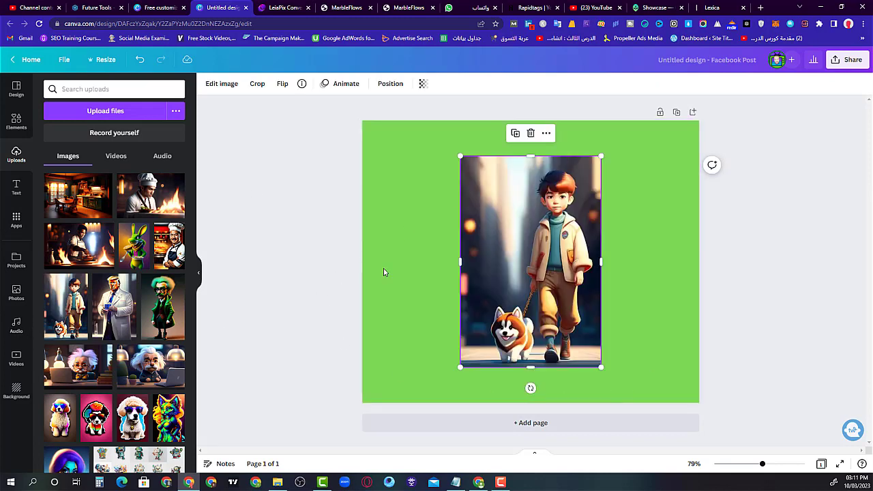
pyautogui.click(223, 84)
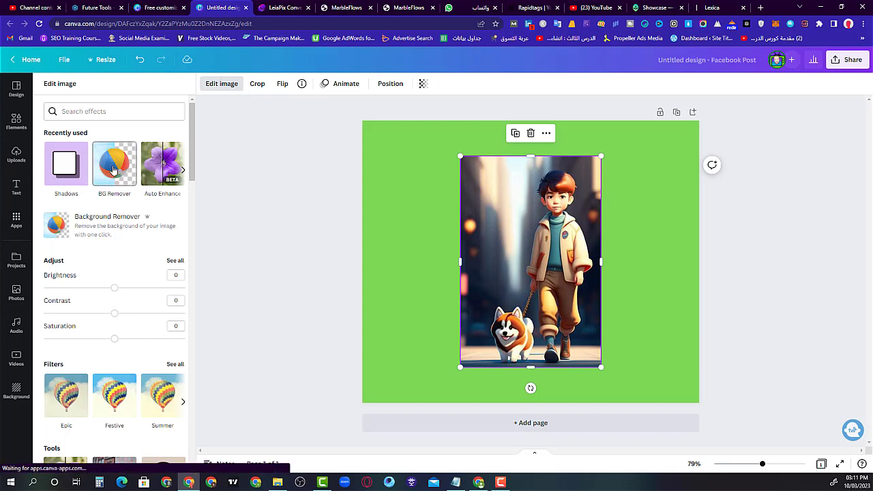
pyautogui.click(114, 167)
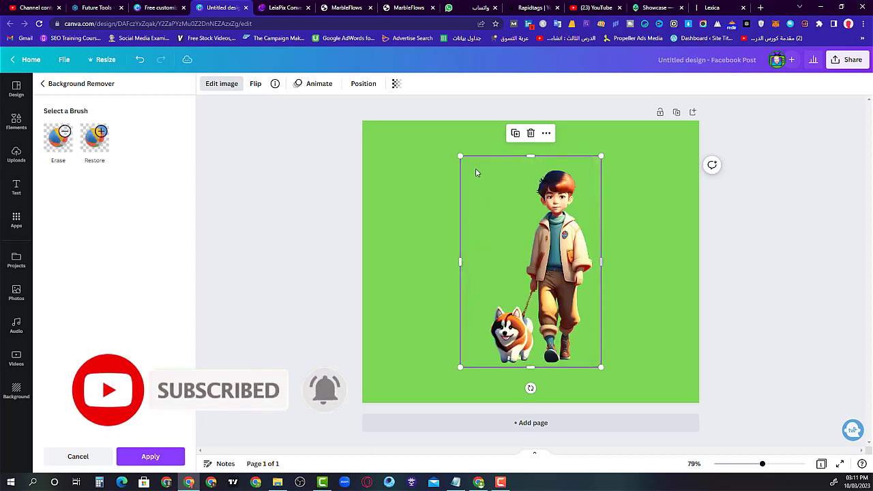
pyautogui.click(382, 179)
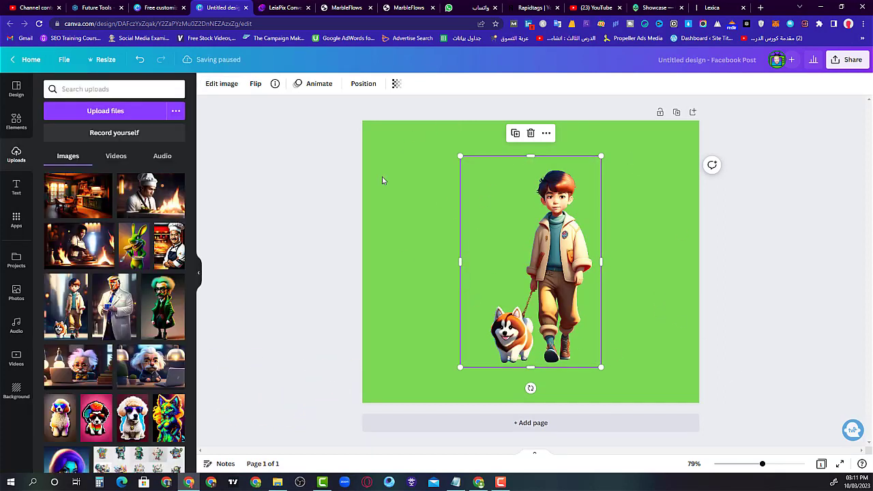
pyautogui.click(430, 187)
pyautogui.click(733, 254)
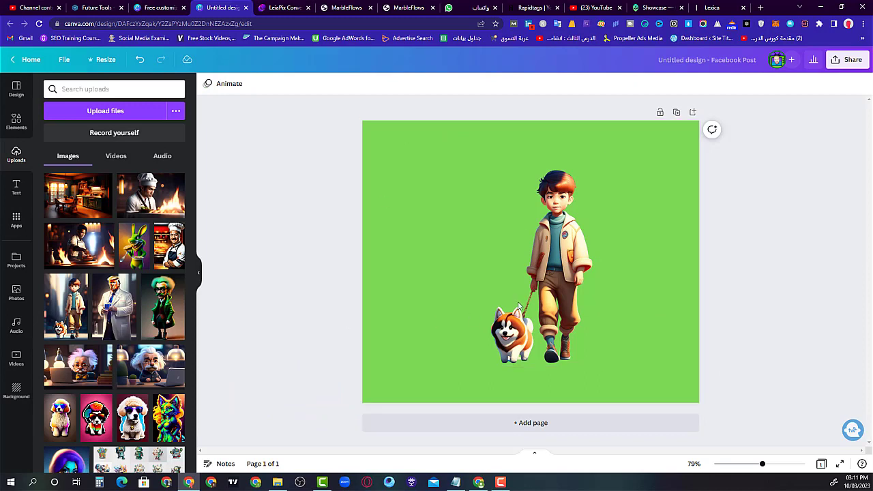
# View the design's sharing and download options, and close them.
pyautogui.click(839, 64)
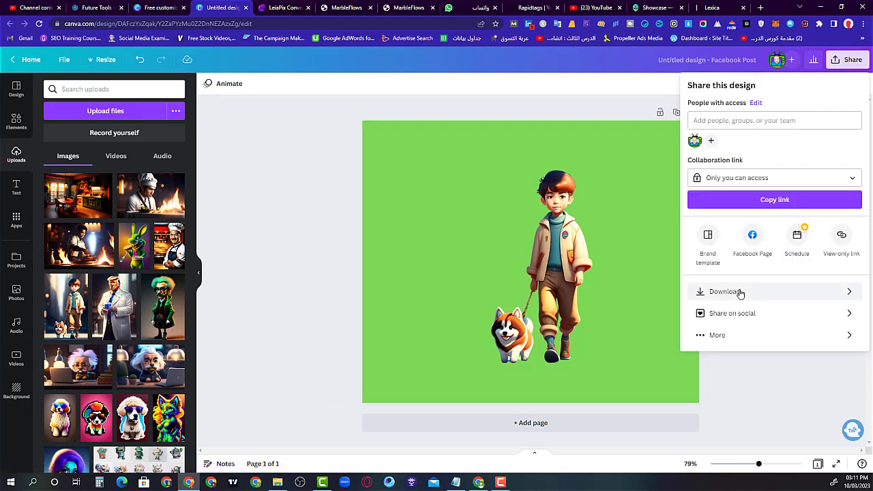
pyautogui.click(332, 176)
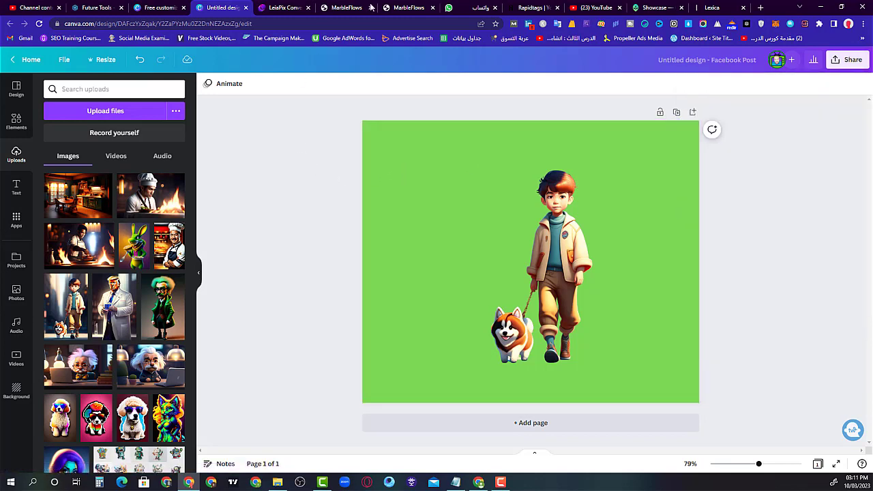
# Switch to D-ID Studio, start a new video, and review its presenter and script settings.
pyautogui.click(482, 485)
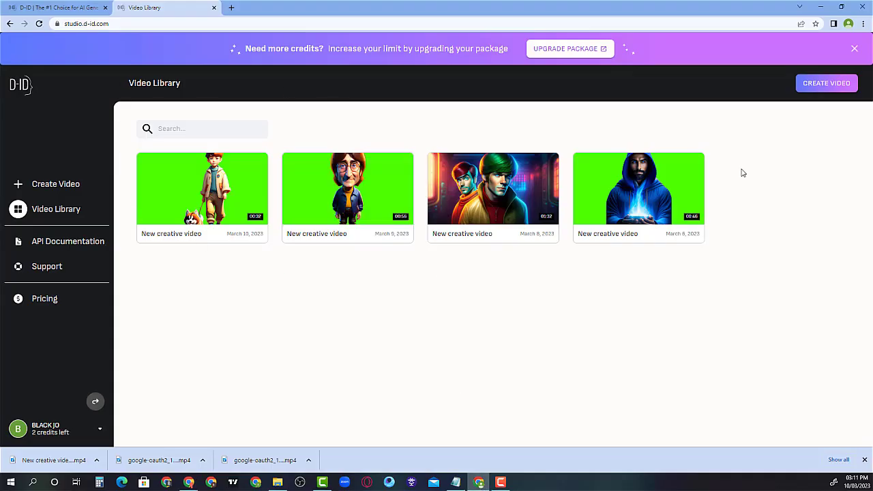
pyautogui.click(58, 195)
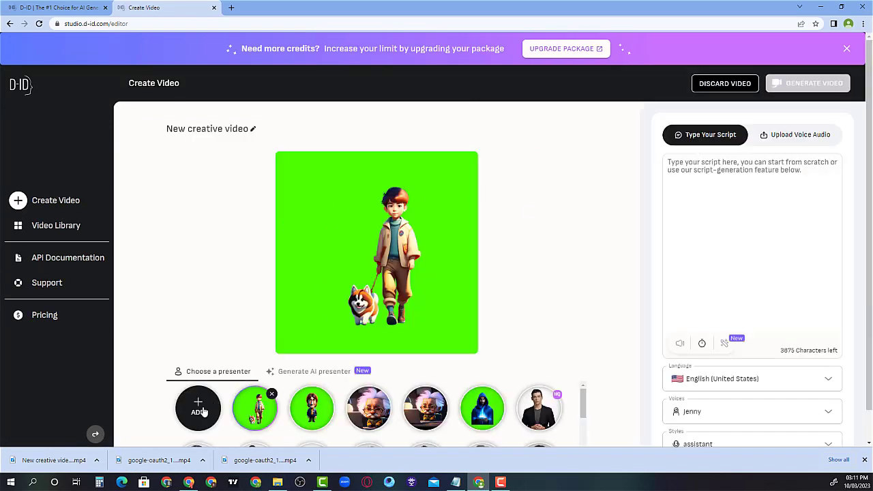
pyautogui.click(864, 460)
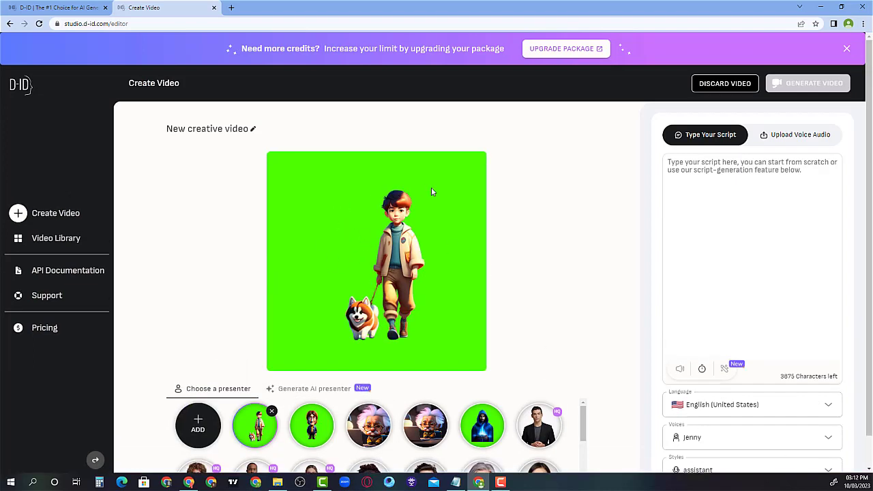
pyautogui.scroll(-1, 751, 402)
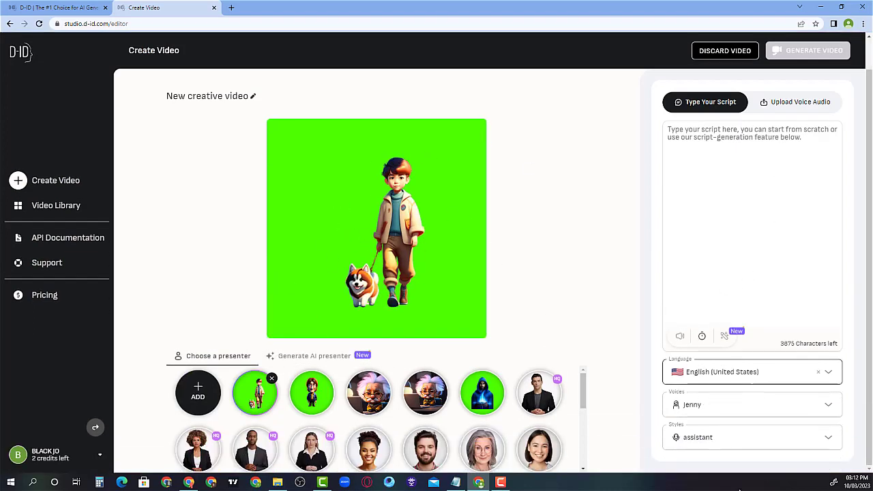
pyautogui.scroll(1, 528, 272)
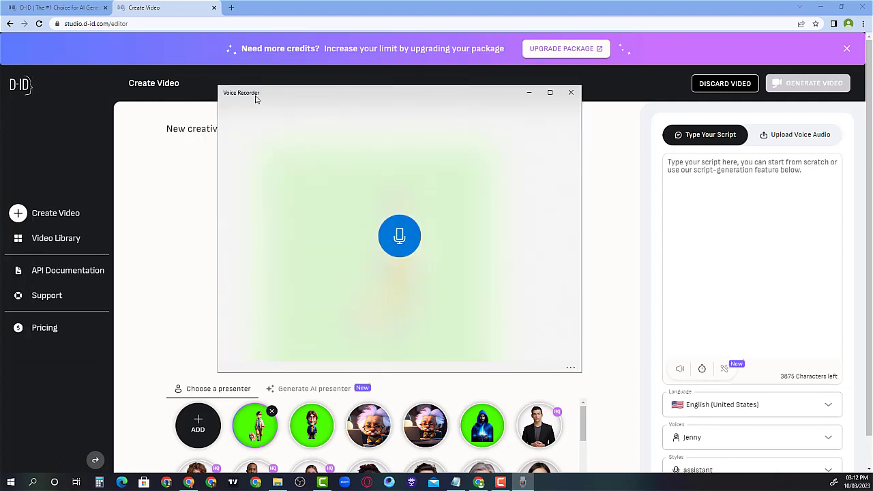
# Start a short recording in Voice Recorder and close the recorder.
pyautogui.click(404, 243)
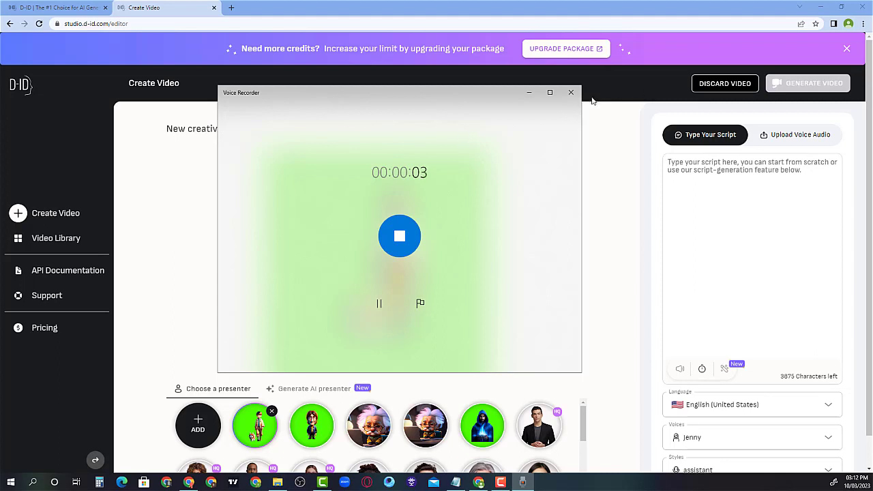
pyautogui.click(570, 96)
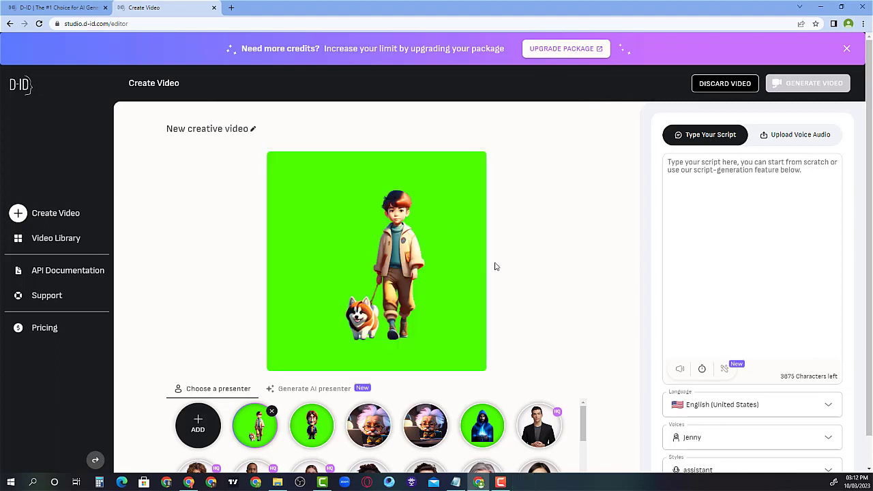
# Examine the option for uploading a voice audio file and return to the typed script settings.
pyautogui.click(798, 138)
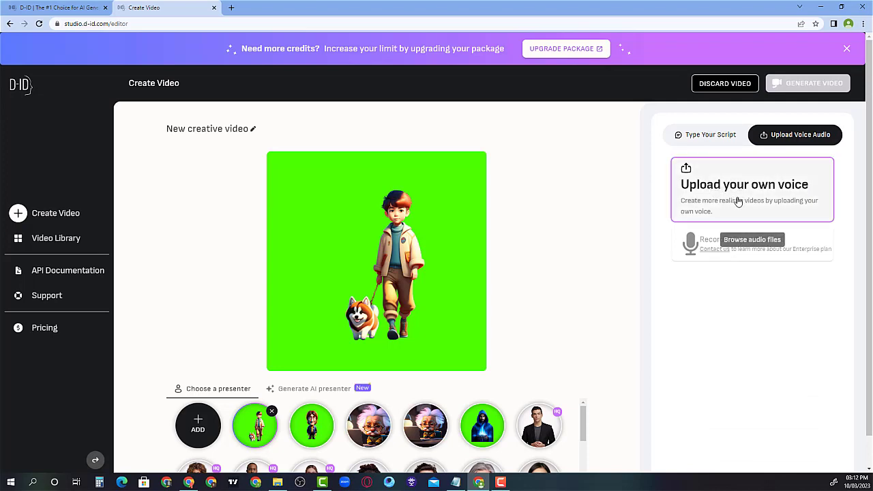
pyautogui.click(708, 136)
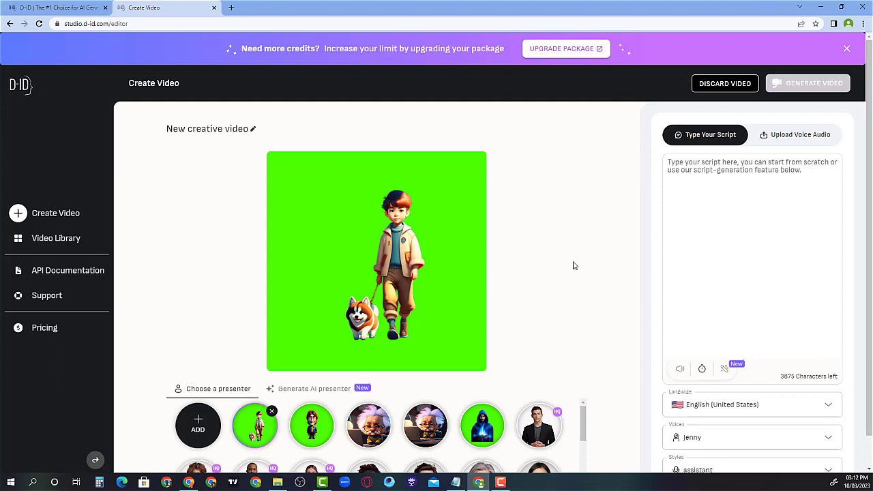
pyautogui.scroll(-1, 496, 244)
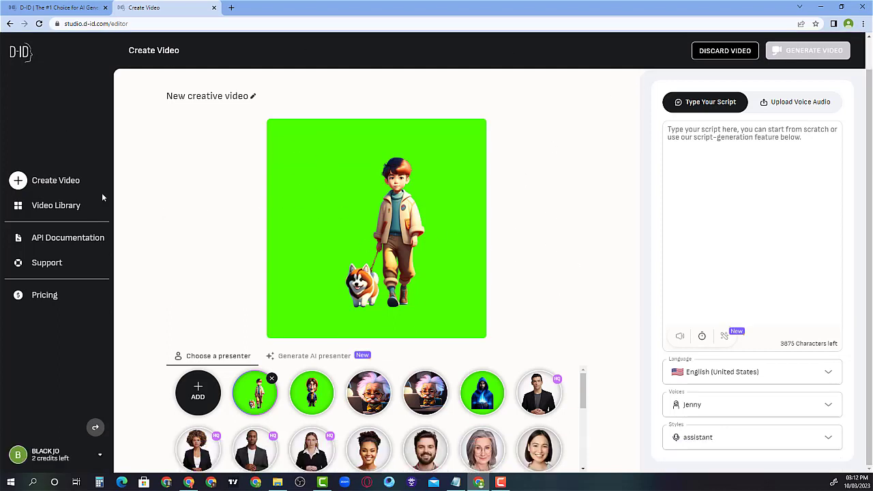
# Play the video of the boy with the dog from the D-ID video library, and close it.
pyautogui.click(57, 208)
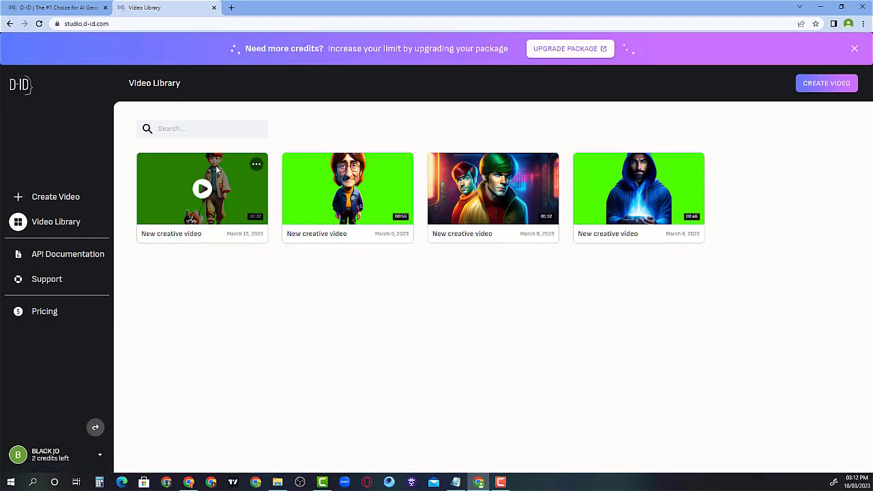
pyautogui.click(202, 189)
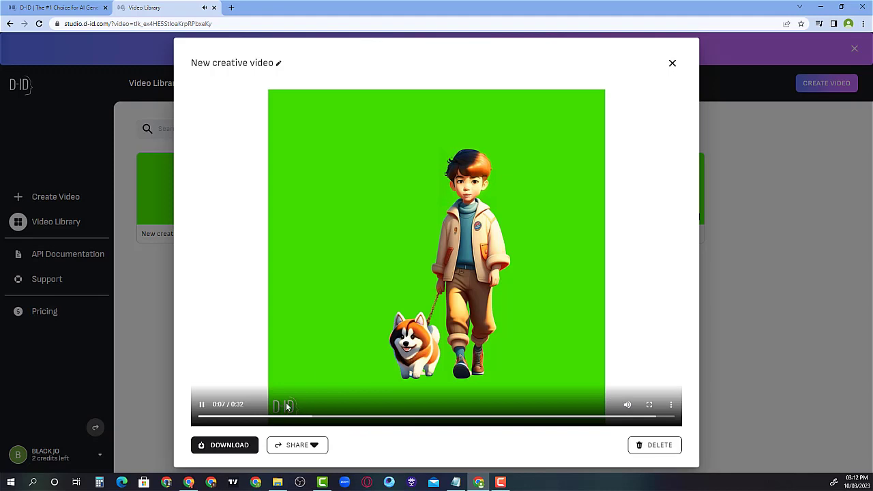
pyautogui.click(672, 63)
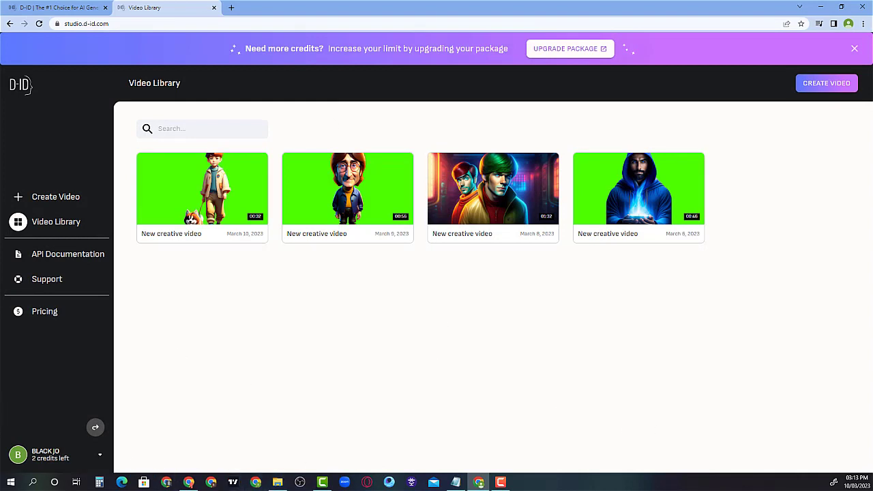
# Switch to the untitled Camtasia project.
pyautogui.hotkey('alt', 'Tab')
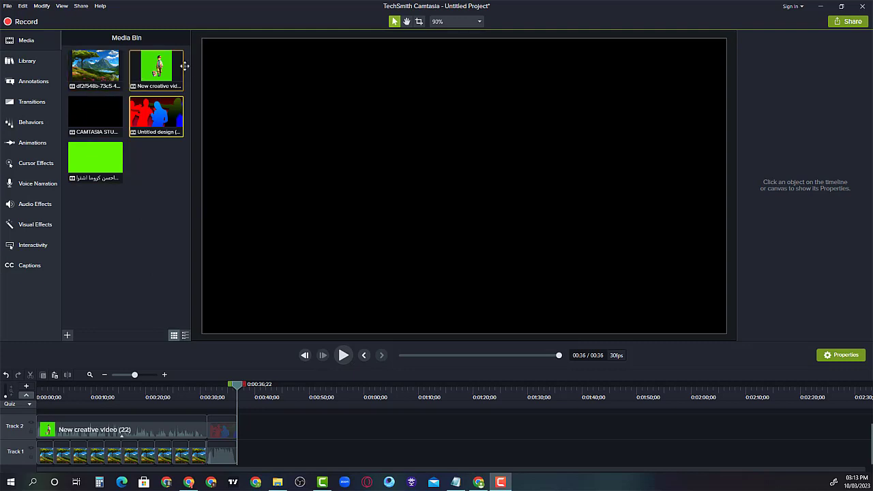
pyautogui.click(66, 336)
pyautogui.click(80, 306)
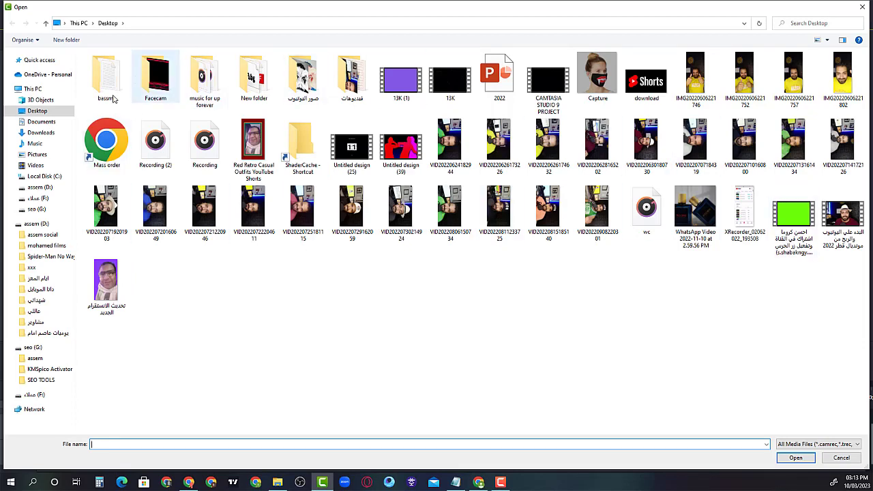
pyautogui.click(41, 132)
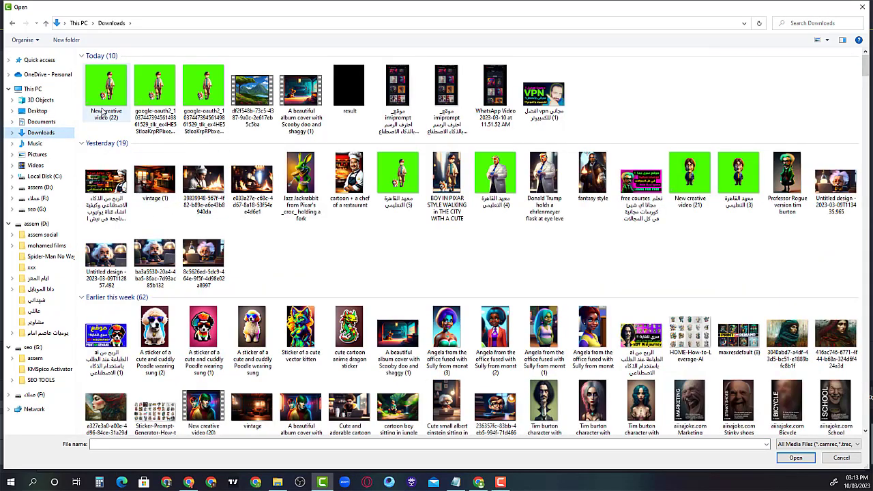
pyautogui.click(861, 7)
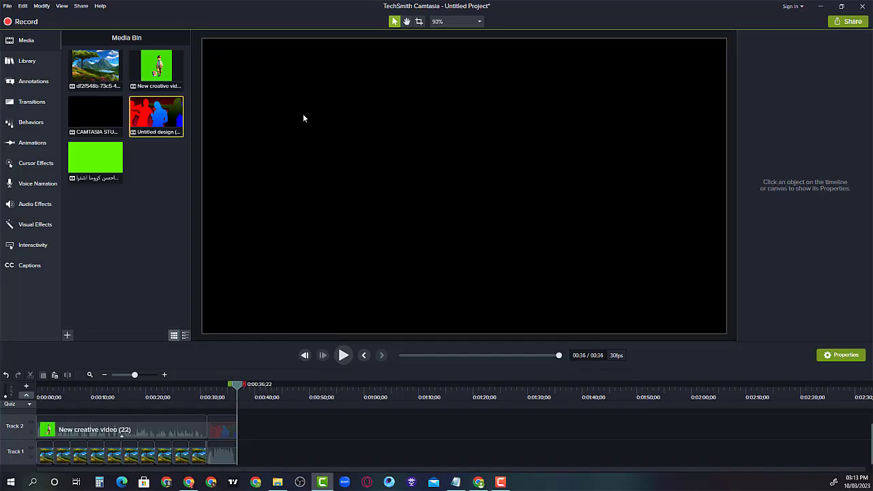
# Add the green-screen boy and dog clip after the existing Track 1 clips, preview its start and park the playhead at 0:00:37;26.
pyautogui.moveTo(177, 73); pyautogui.dragTo(468, 189)
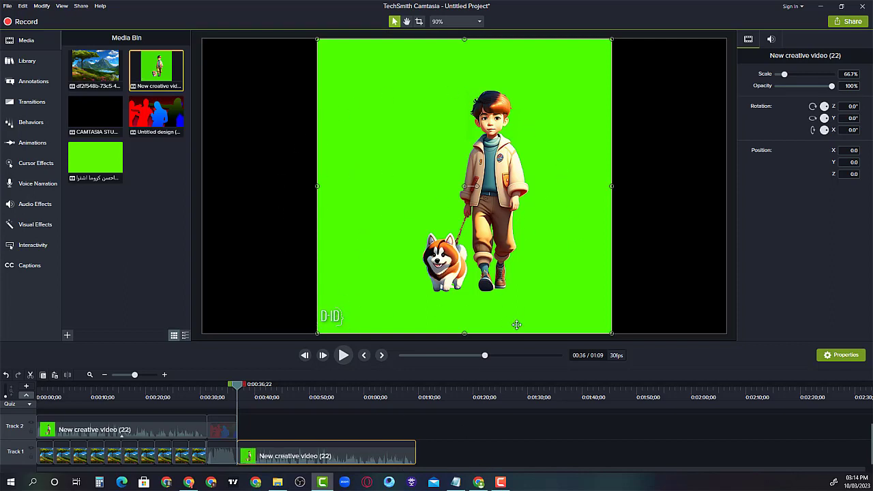
pyautogui.click(343, 356)
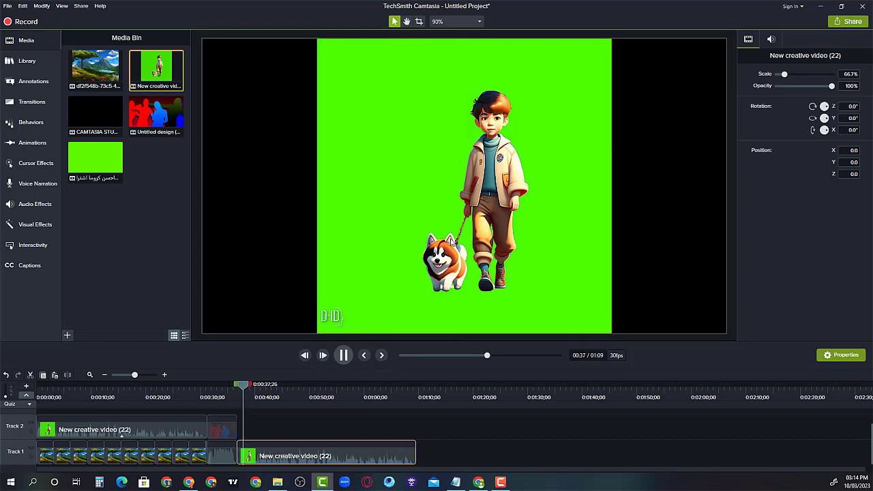
pyautogui.click(258, 386)
pyautogui.moveTo(250, 389); pyautogui.dragTo(243, 389)
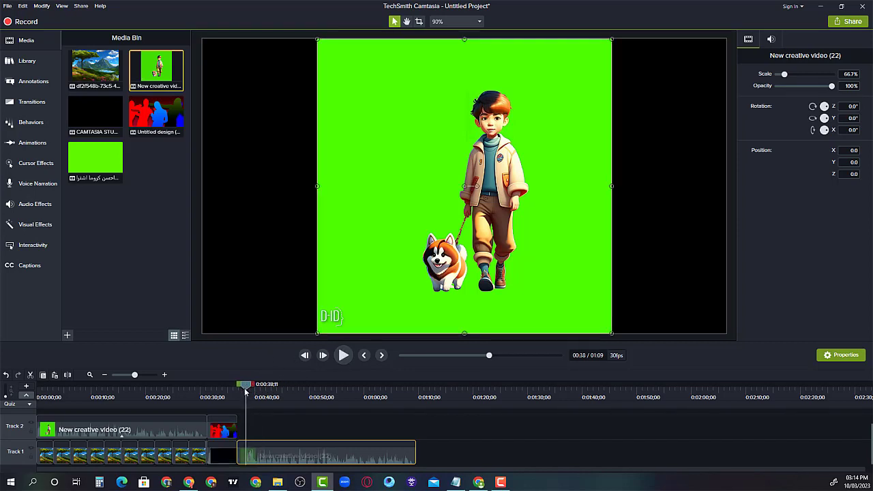
# Crop the D-ID watermark side off the boy and dog clip and move the clip to X position -40.
pyautogui.click(419, 22)
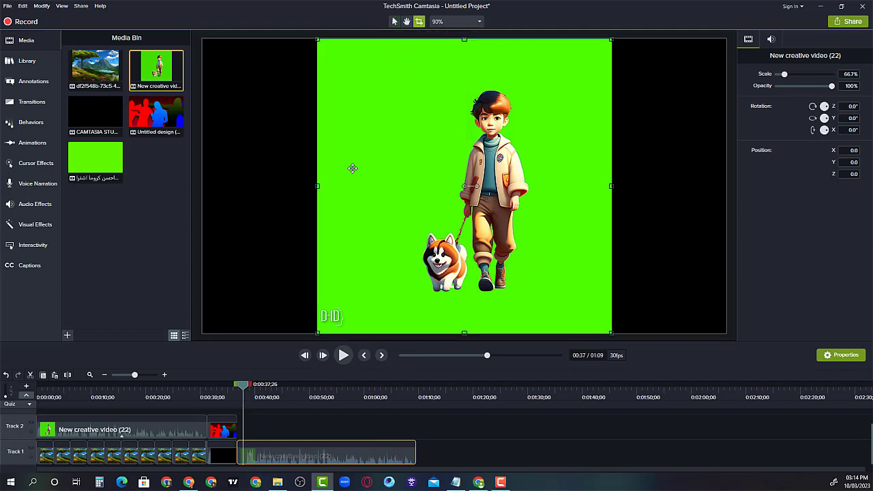
pyautogui.moveTo(317, 185); pyautogui.dragTo(135, 196)
pyautogui.moveTo(335, 201); pyautogui.dragTo(390, 206)
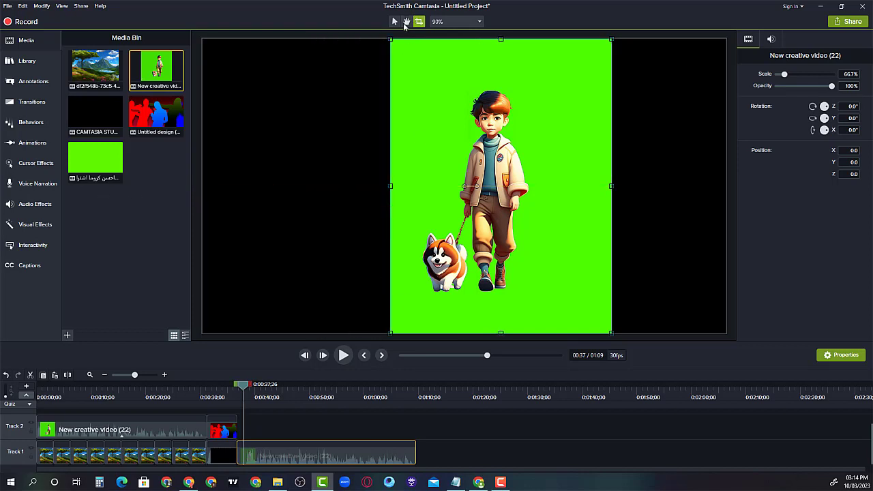
pyautogui.click(396, 22)
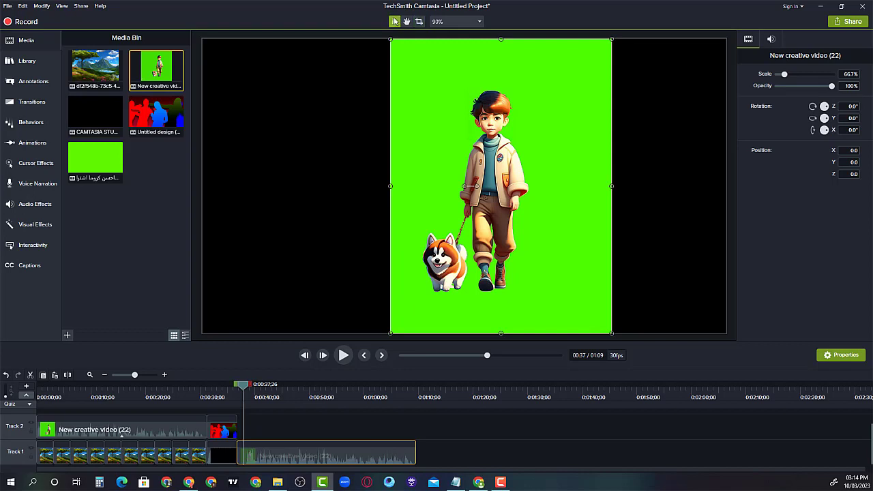
pyautogui.moveTo(450, 143); pyautogui.dragTo(482, 129)
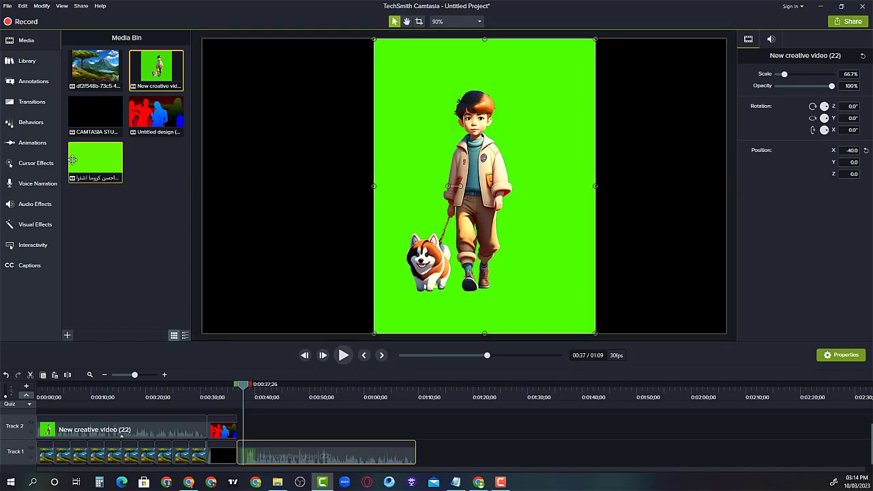
# Apply the Remove a Color effect to the boy and dog clip for green, with tolerance 60% and softness 20%.
pyautogui.click(39, 231)
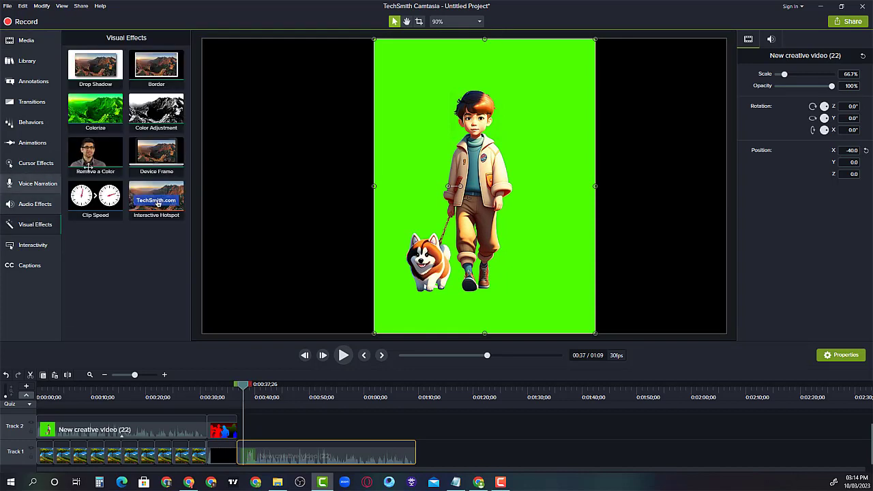
pyautogui.moveTo(93, 154); pyautogui.dragTo(348, 450)
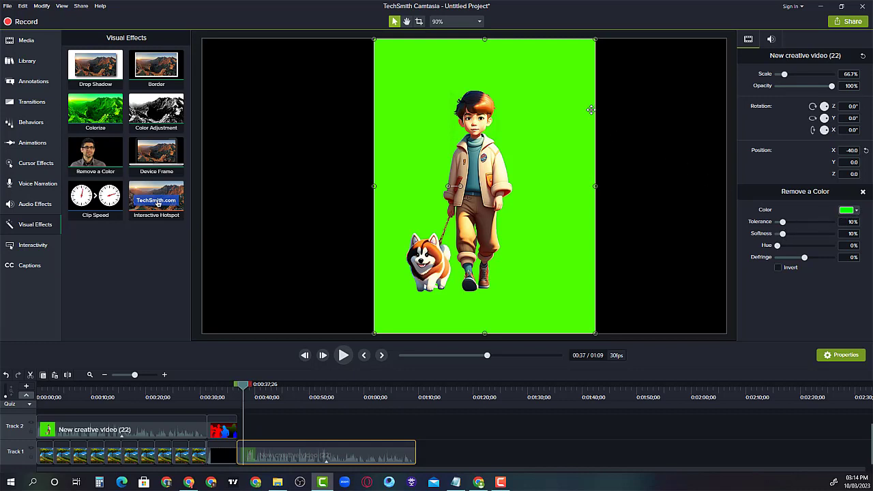
pyautogui.click(856, 213)
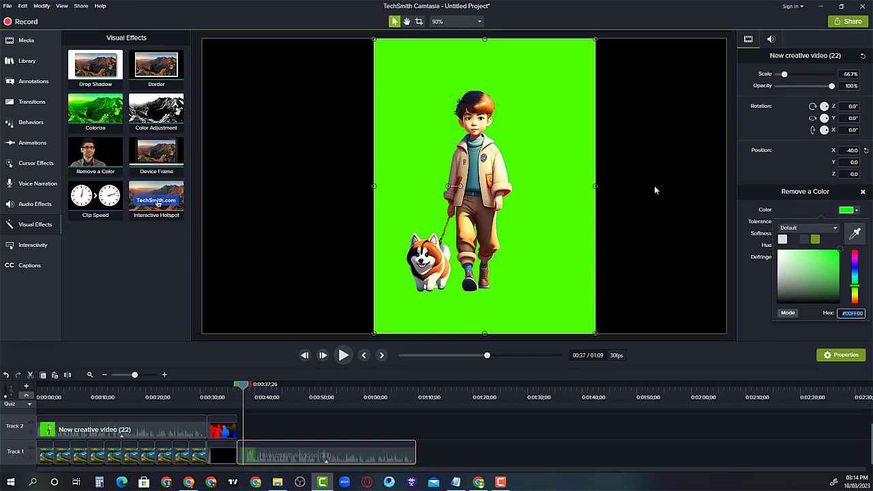
pyautogui.click(856, 213)
pyautogui.moveTo(785, 223); pyautogui.dragTo(796, 223)
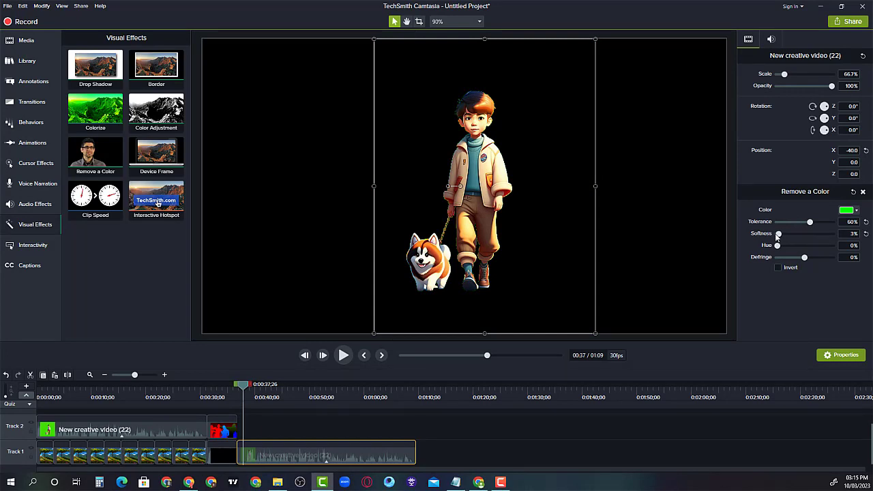
pyautogui.moveTo(776, 234); pyautogui.dragTo(789, 234)
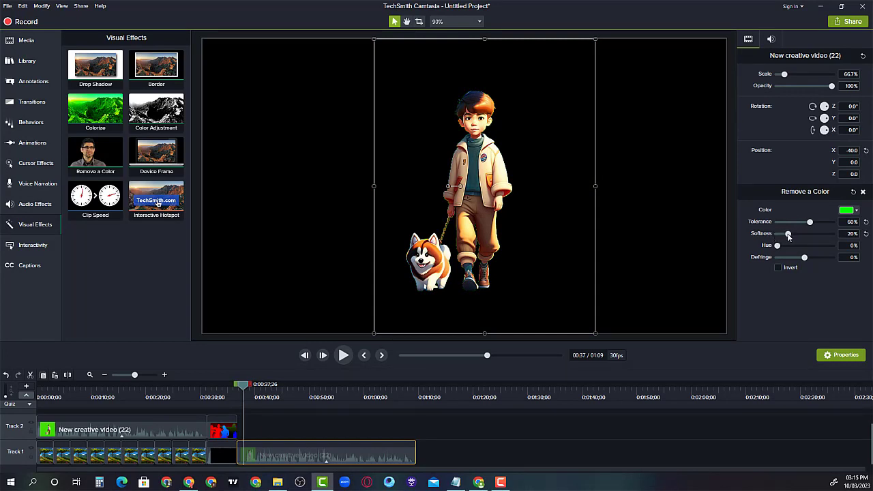
pyautogui.click(687, 256)
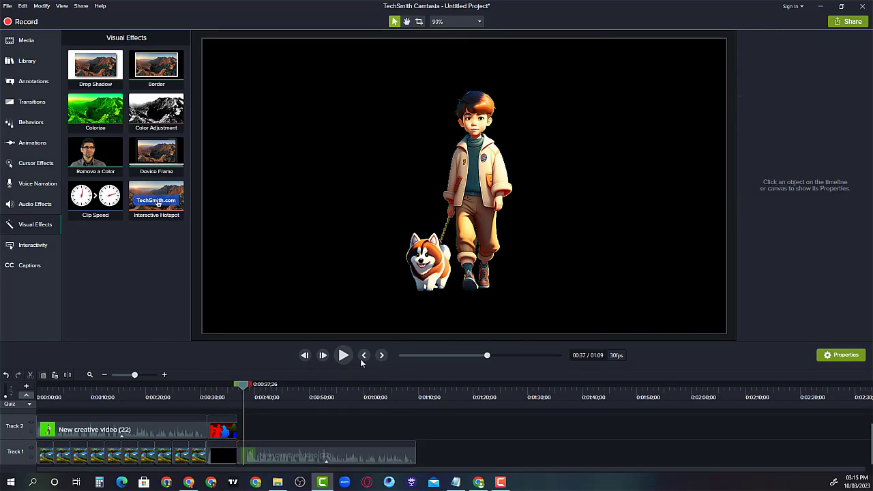
# Reposition the boy and dog clip at about X -32.2, Y 16.7 and play the result.
pyautogui.click(507, 226)
pyautogui.moveTo(479, 210)
pyautogui.mouseDown()
pyautogui.moveTo(453, 212)
pyautogui.moveTo(519, 204)
pyautogui.moveTo(484, 202)
pyautogui.mouseUp()
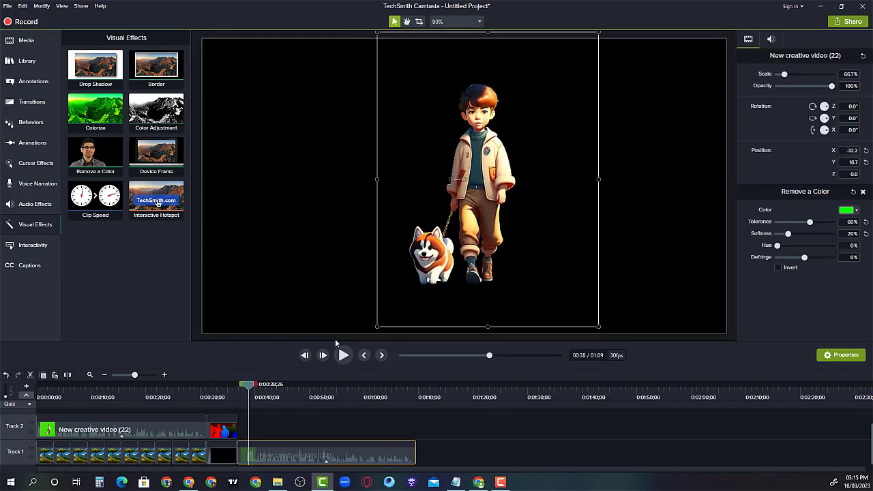
pyautogui.click(344, 356)
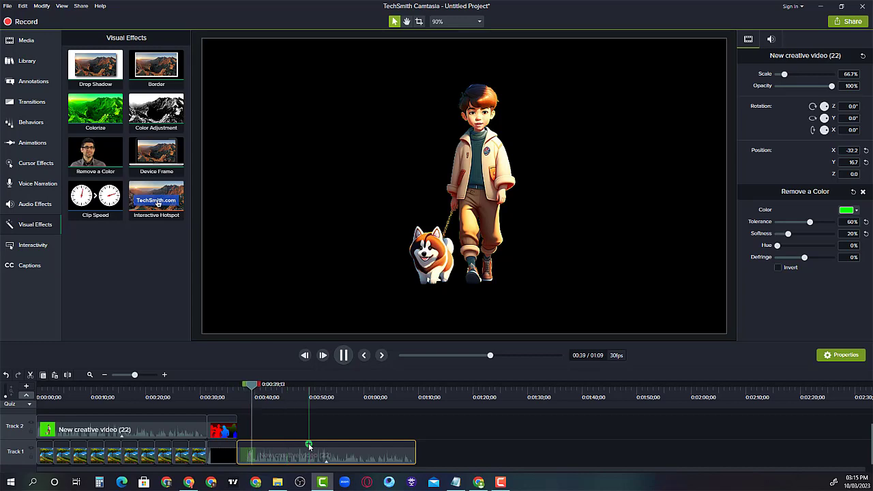
# Switch to LeiaPix Converter in the browser and upload the landscape image with the tree and mountains.
pyautogui.click(193, 482)
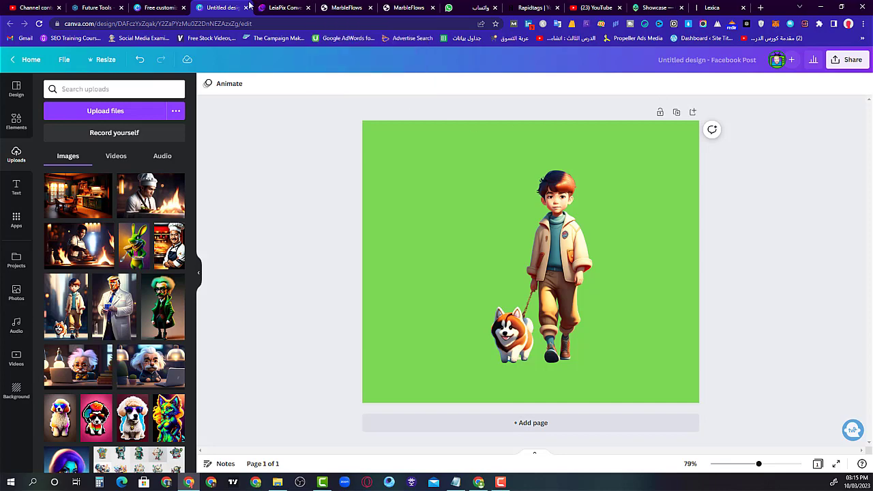
pyautogui.click(285, 8)
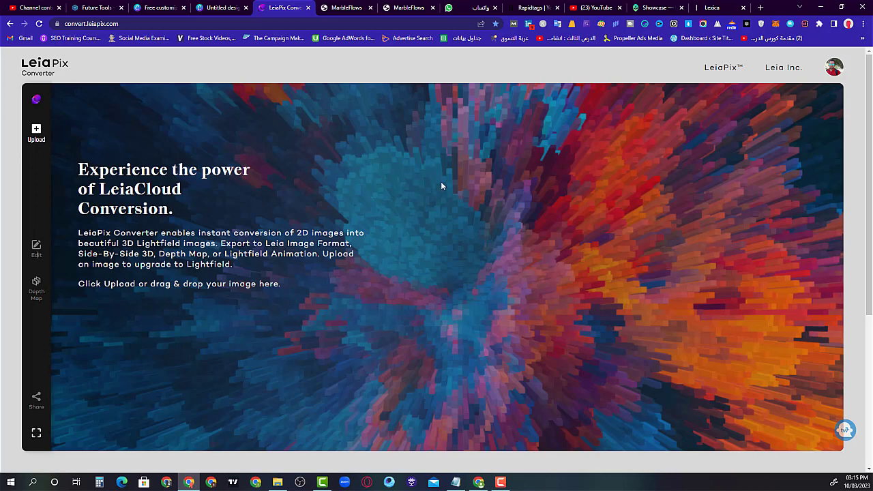
pyautogui.click(36, 133)
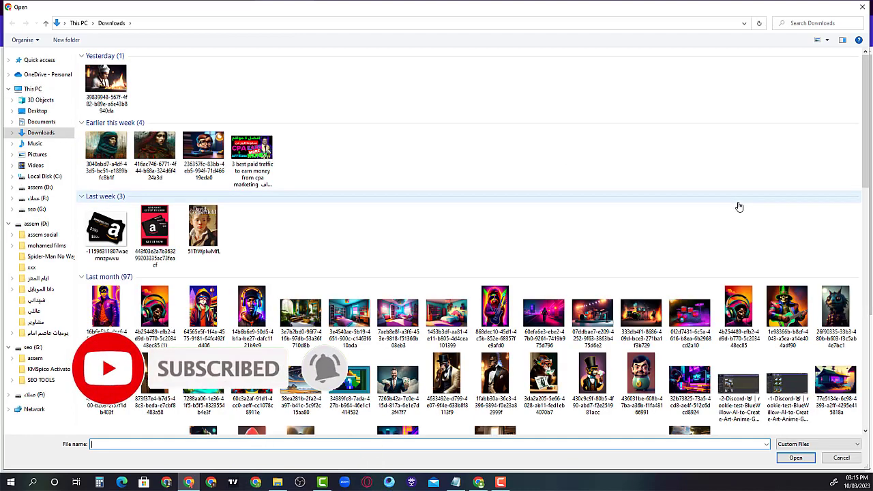
pyautogui.moveTo(865, 75); pyautogui.dragTo(869, 112)
pyautogui.doubleClick(845, 168)
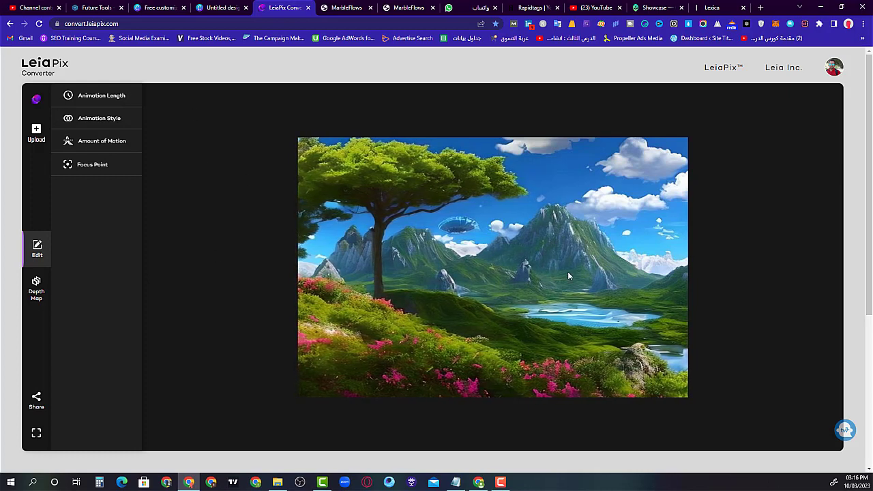
# Try several animation lengths on the landscape and set the length to 1s.
pyautogui.click(97, 96)
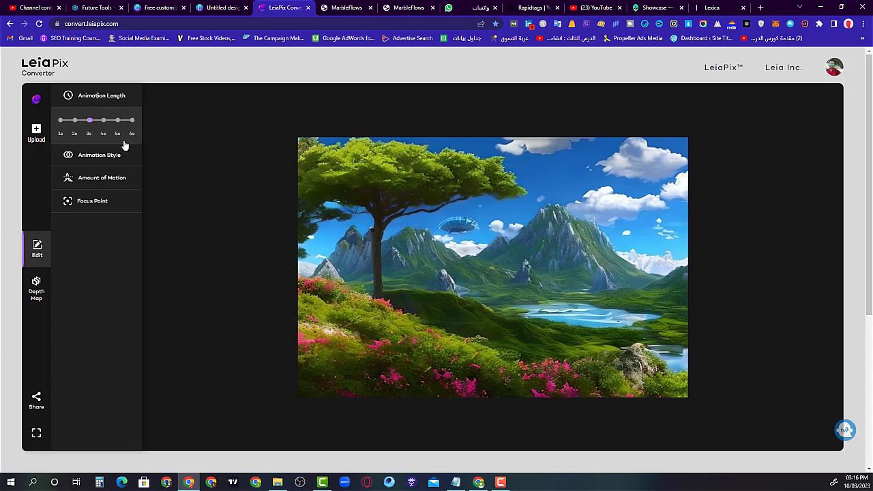
pyautogui.click(60, 120)
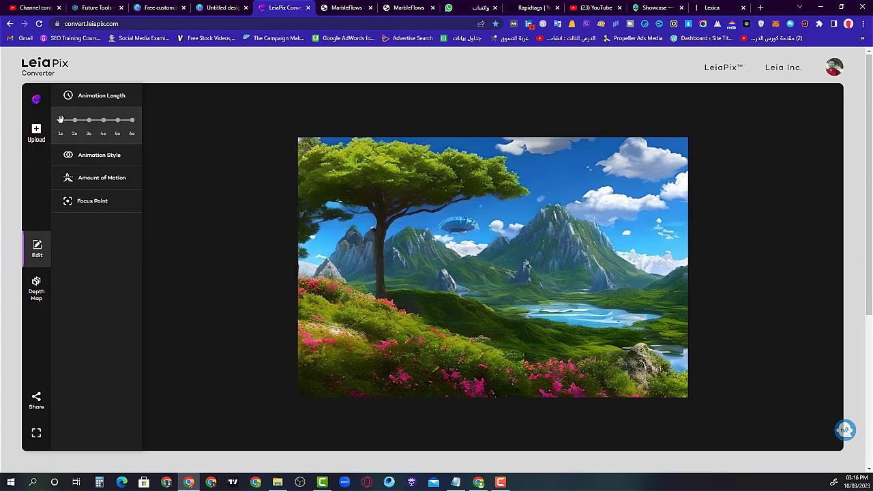
pyautogui.click(75, 121)
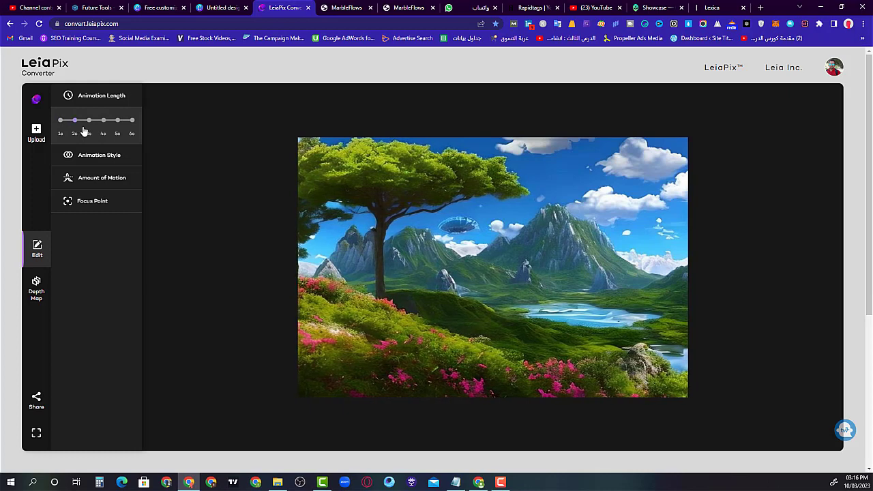
pyautogui.click(88, 120)
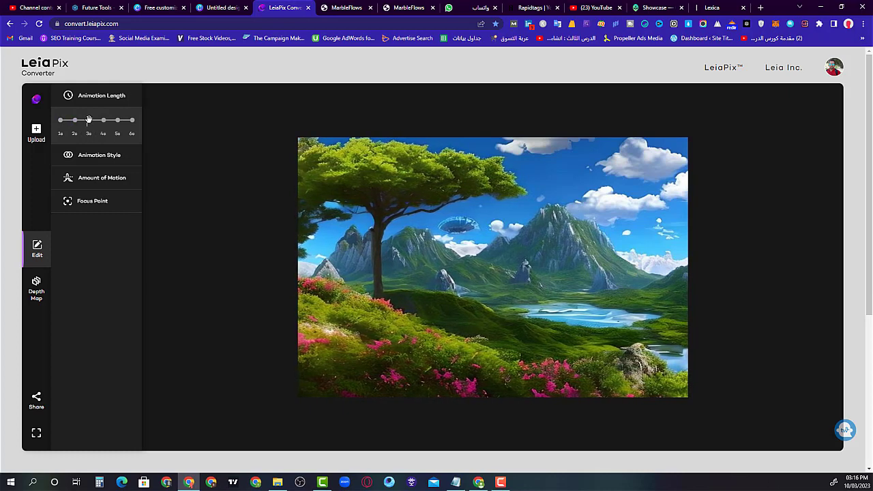
pyautogui.click(103, 120)
pyautogui.click(62, 120)
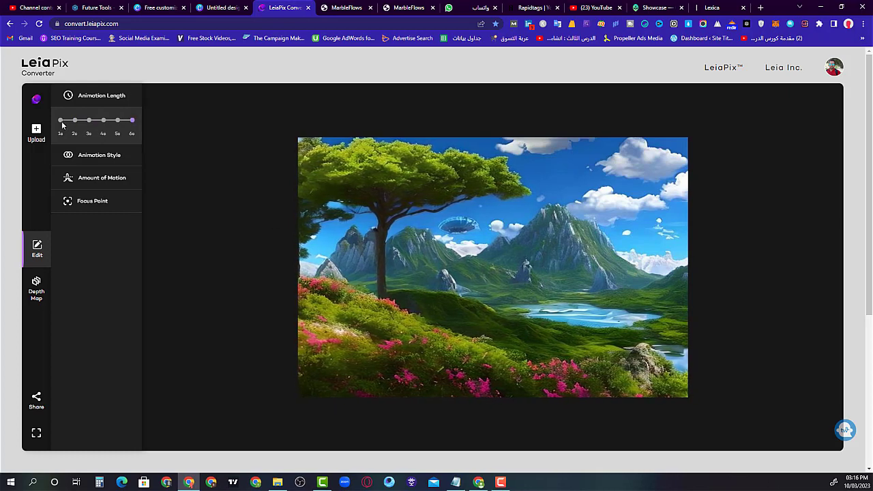
# Try the Wide Circle, Circle and Tall Circle animation styles on the landscape and set the style to Vertical.
pyautogui.click(90, 157)
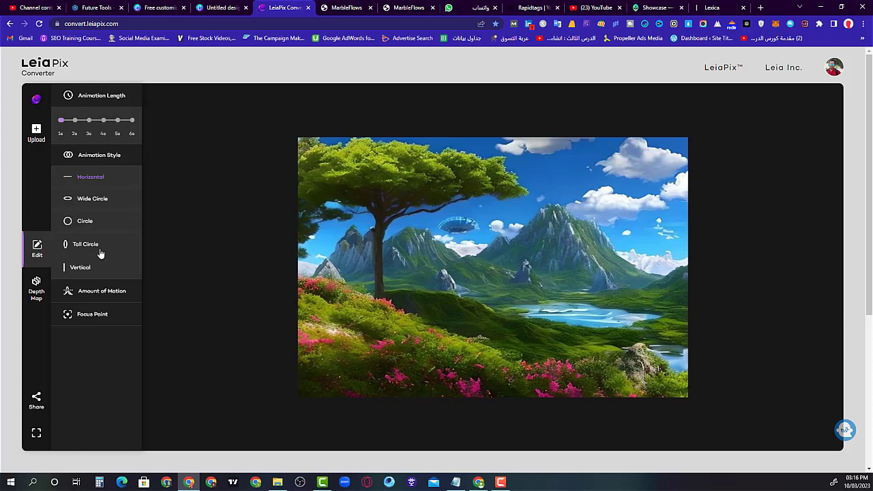
pyautogui.click(92, 198)
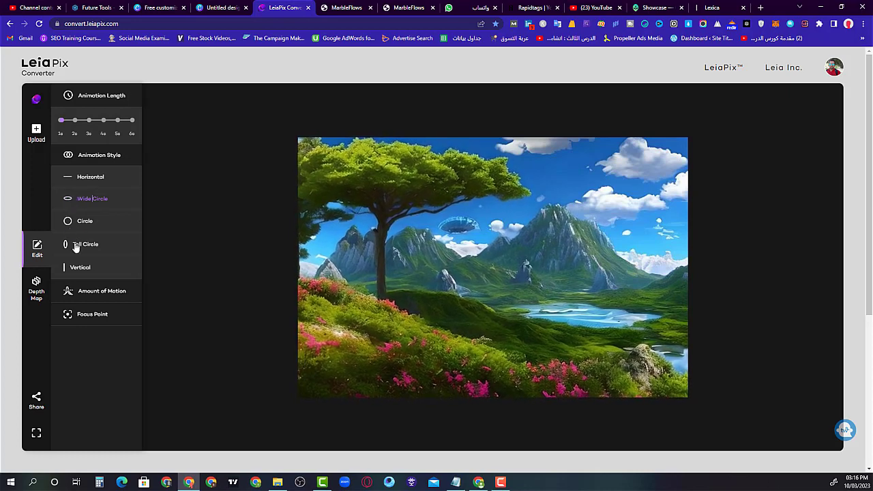
pyautogui.click(82, 222)
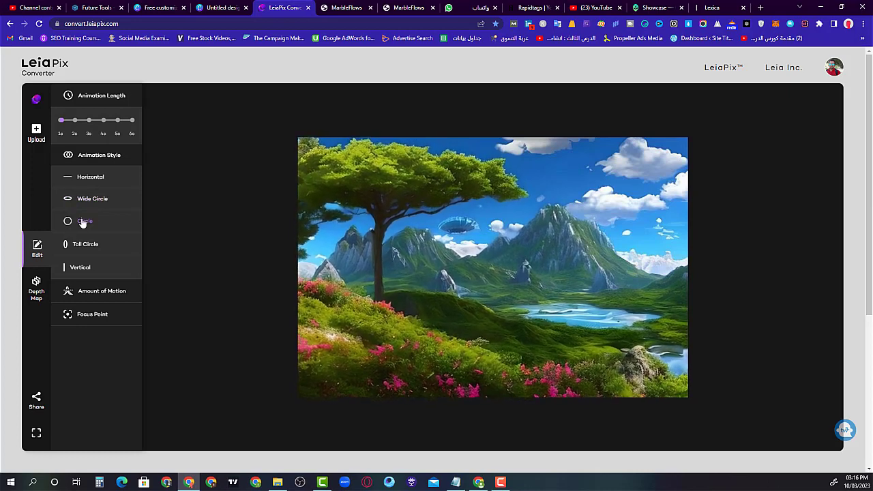
pyautogui.click(90, 250)
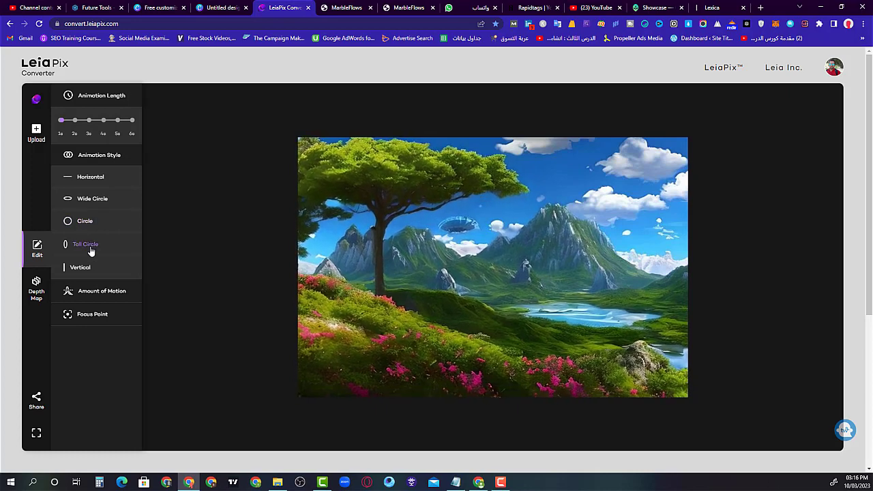
pyautogui.click(89, 270)
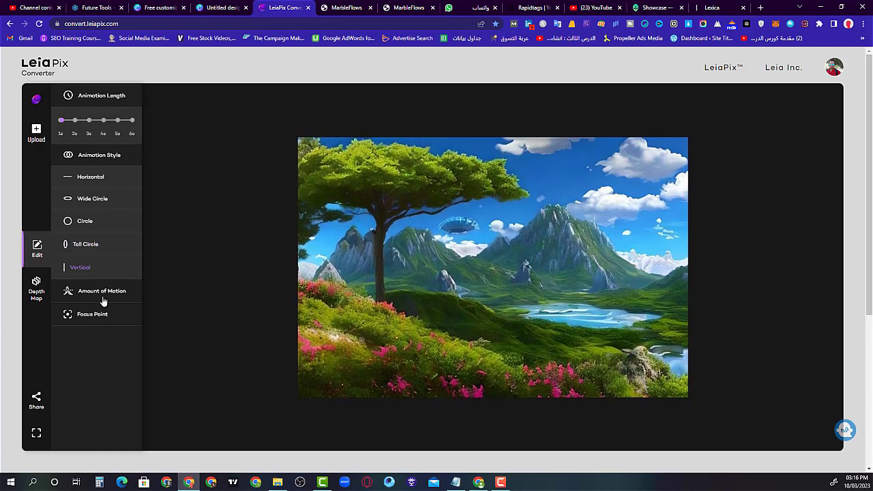
# Try the Less and More amounts of motion on the landscape animation and return the setting to Regular.
pyautogui.click(103, 298)
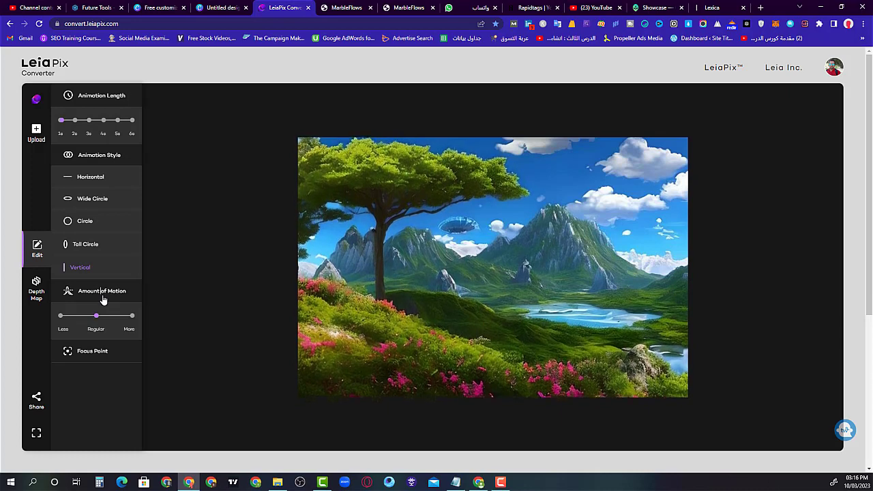
pyautogui.click(60, 316)
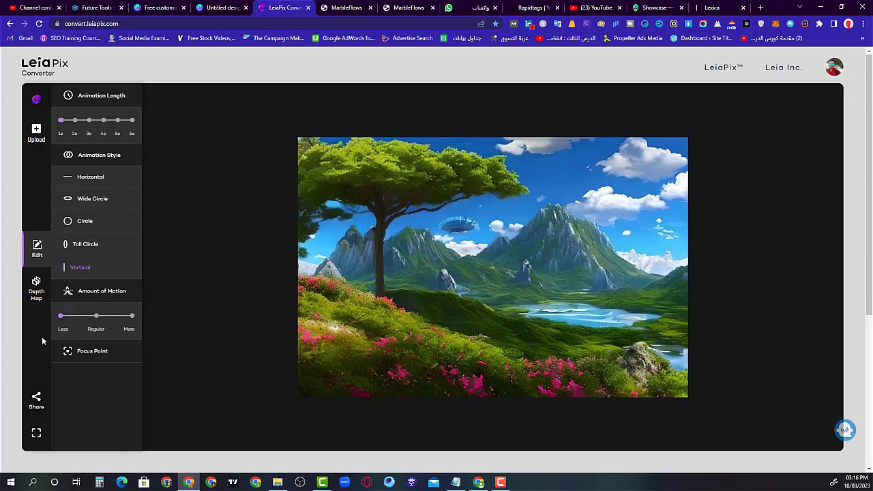
pyautogui.click(96, 316)
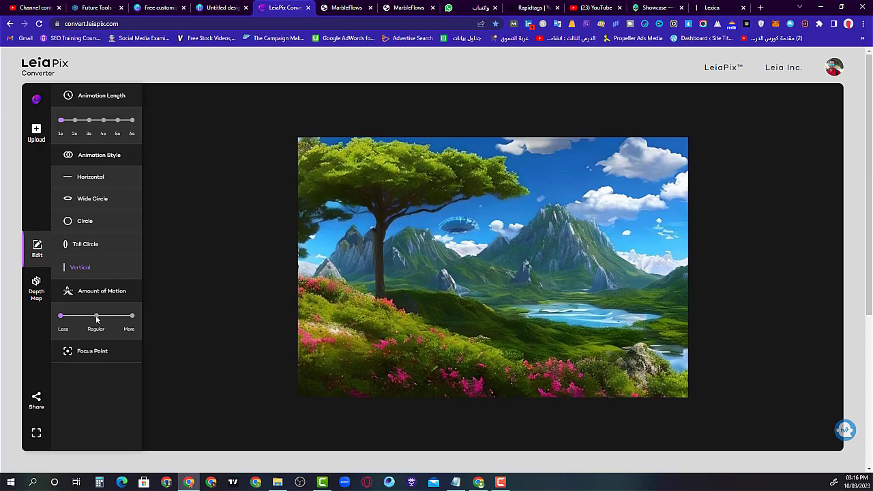
pyautogui.click(131, 316)
pyautogui.click(60, 315)
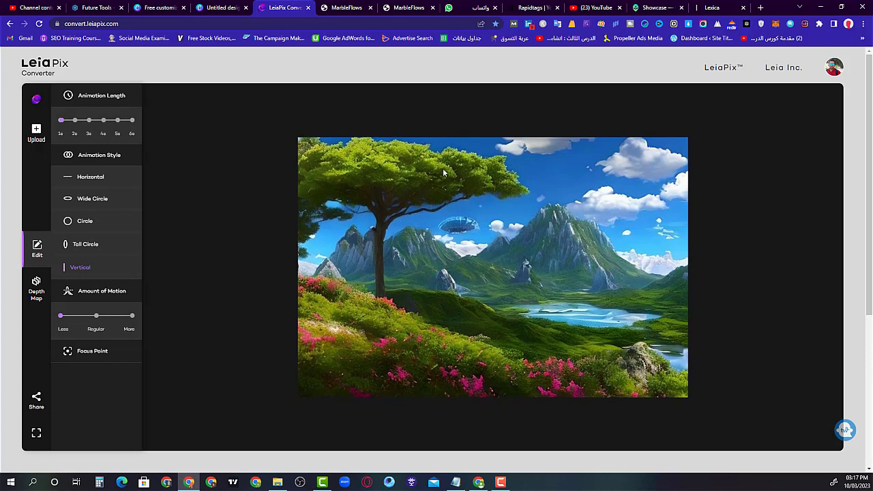
pyautogui.click(132, 315)
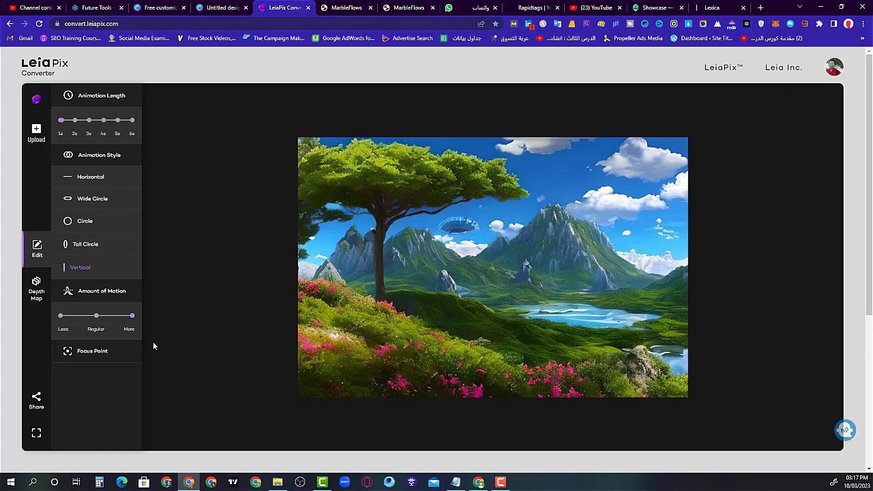
pyautogui.click(97, 316)
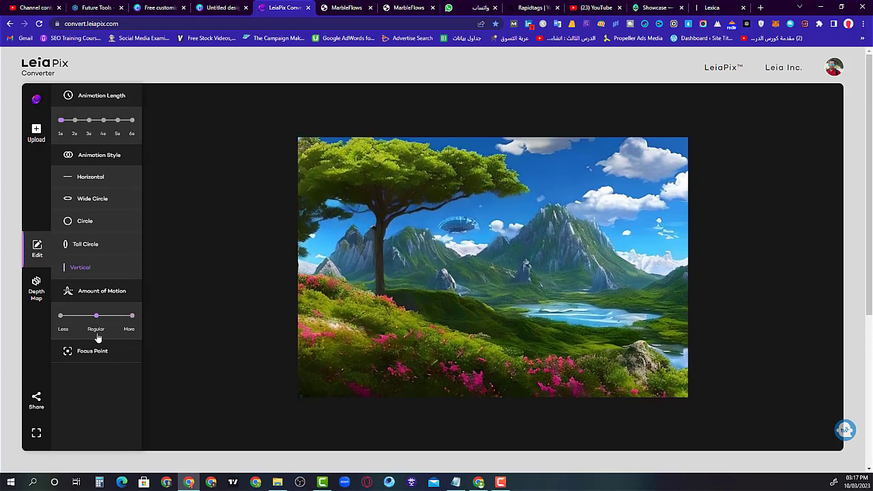
# Try the Center and Close focus points on the landscape animation and return the focus point to Far.
pyautogui.click(93, 351)
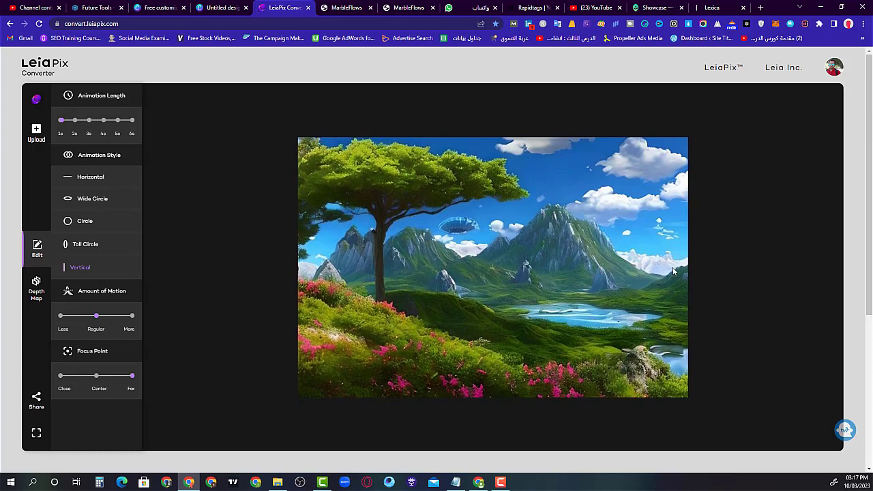
pyautogui.click(96, 375)
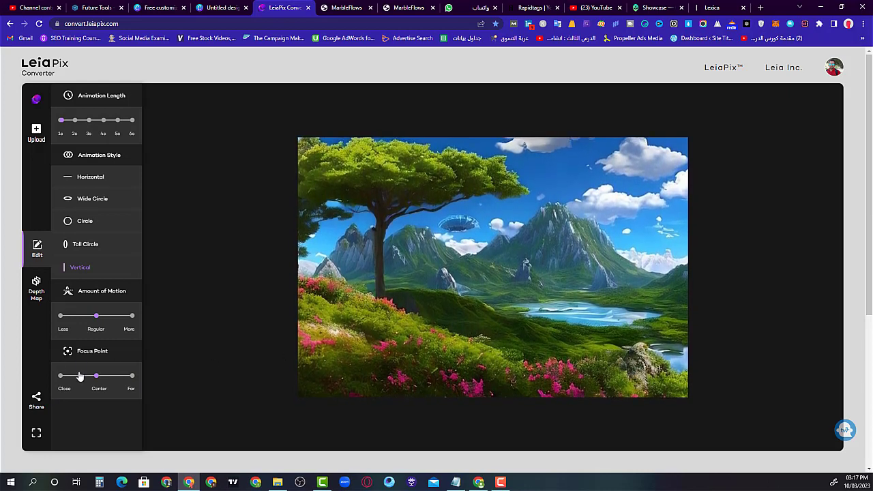
pyautogui.click(60, 376)
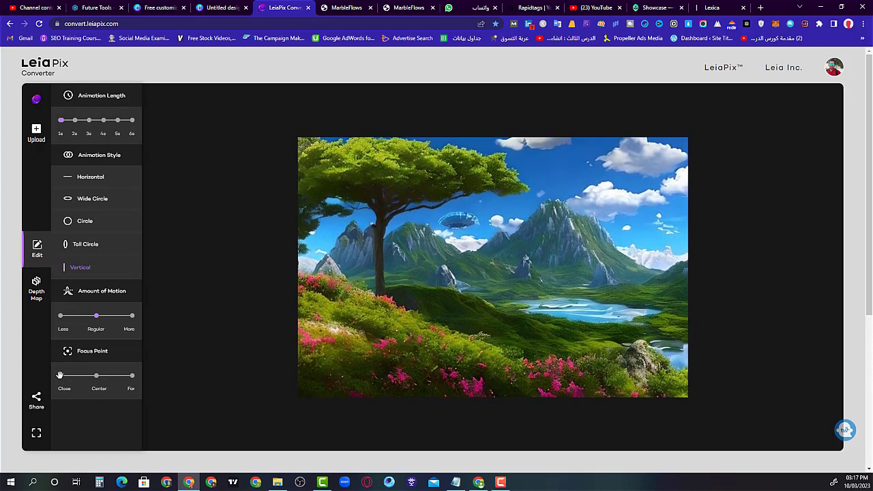
pyautogui.click(132, 376)
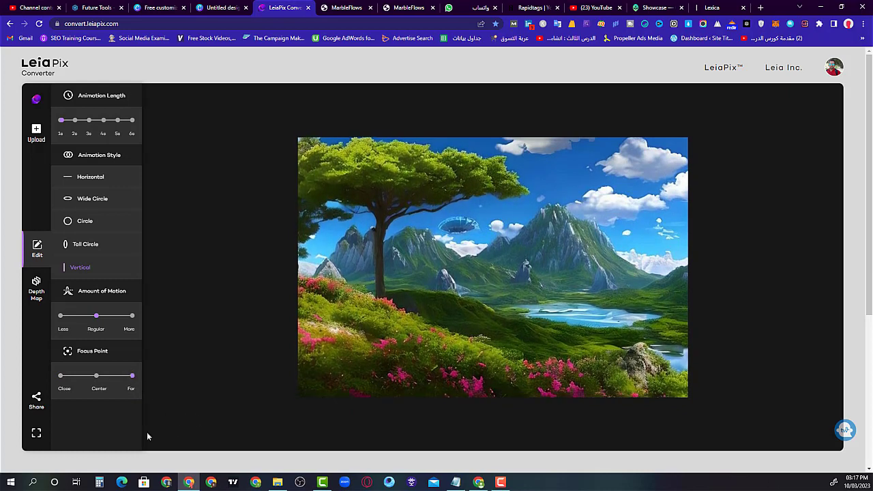
# Review the sharing and save format options for the animated landscape and close them.
pyautogui.click(35, 401)
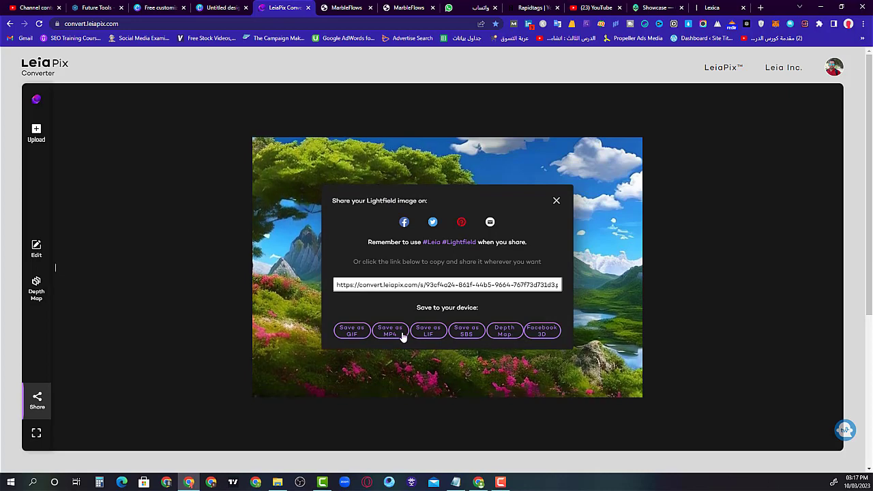
pyautogui.click(557, 202)
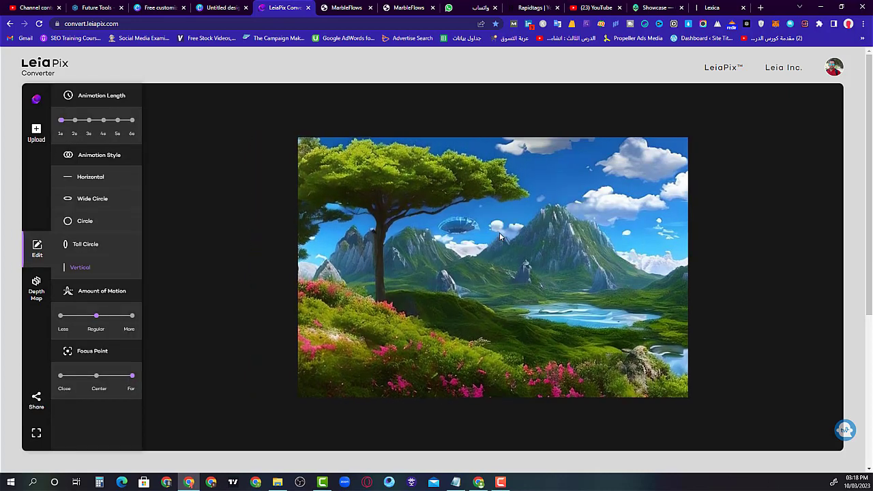